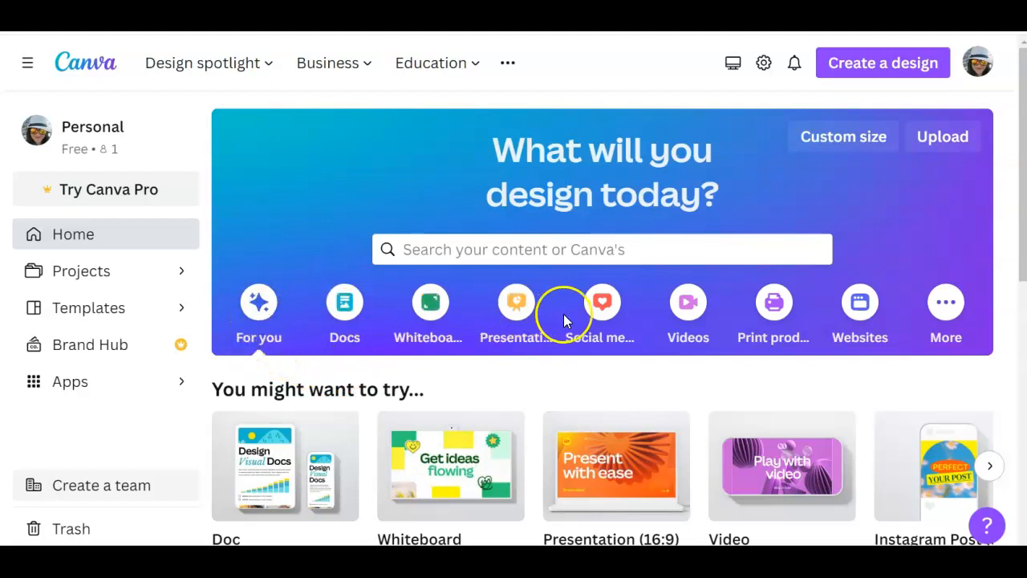
Browse the Docs and Whiteboards design categories, including the whiteboard templates
{"action": "left_click", "coordinate": [345, 313]}
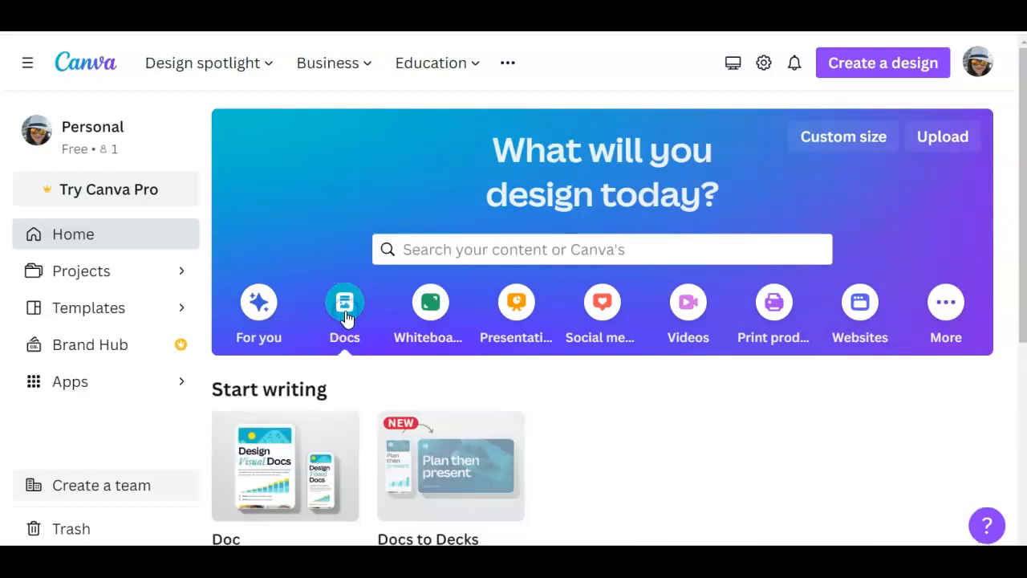
{"action": "left_click", "coordinate": [429, 313]}
{"action": "scroll", "coordinate": [423, 337], "scroll_direction": "down", "scroll_amount": 6}
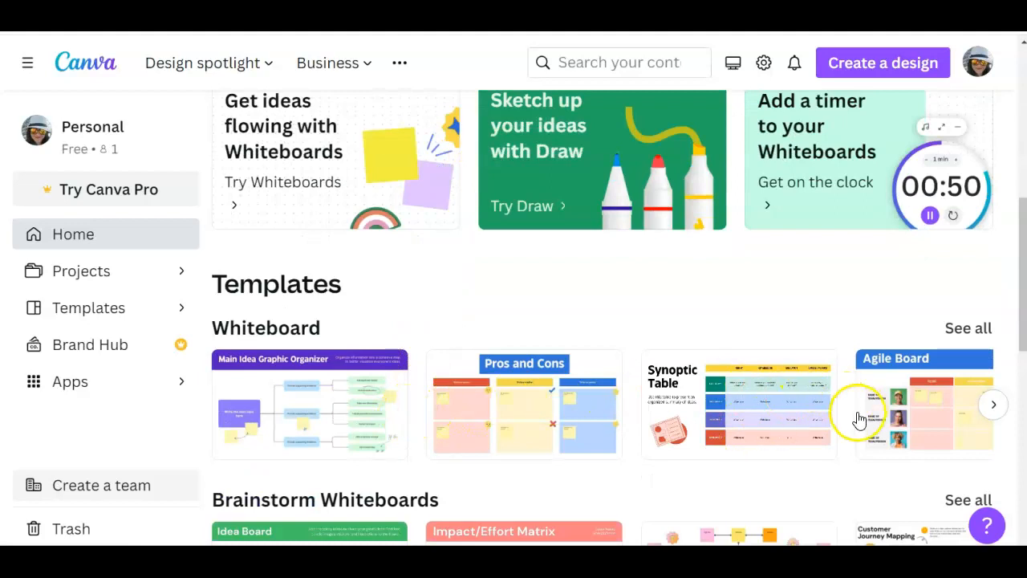
{"action": "scroll", "coordinate": [861, 413], "scroll_direction": "down", "scroll_amount": 3}
{"action": "scroll", "coordinate": [506, 405], "scroll_direction": "up", "scroll_amount": 10}
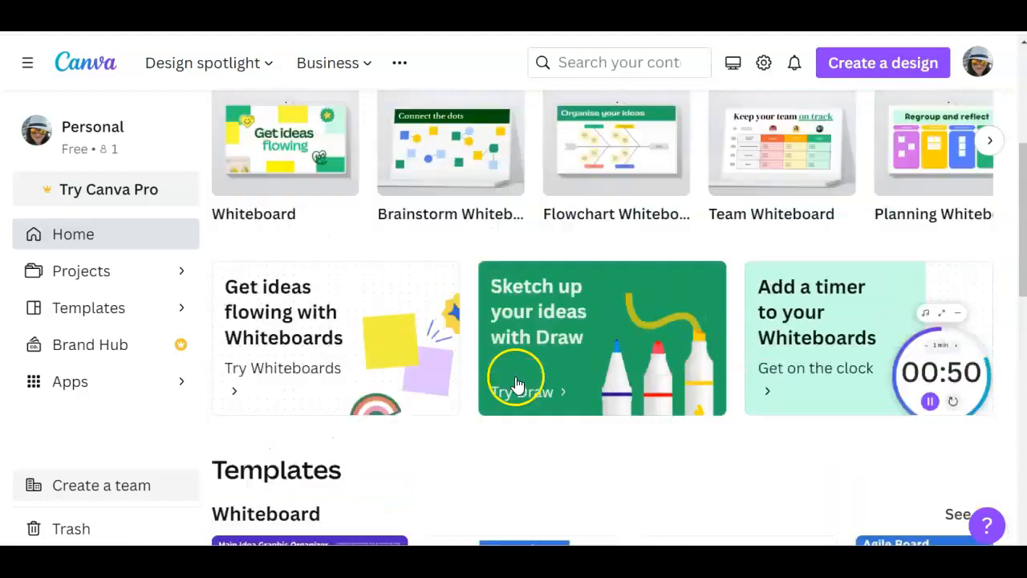
Browse the Presentations, Social media and Videos design categories
{"action": "left_click", "coordinate": [514, 313]}
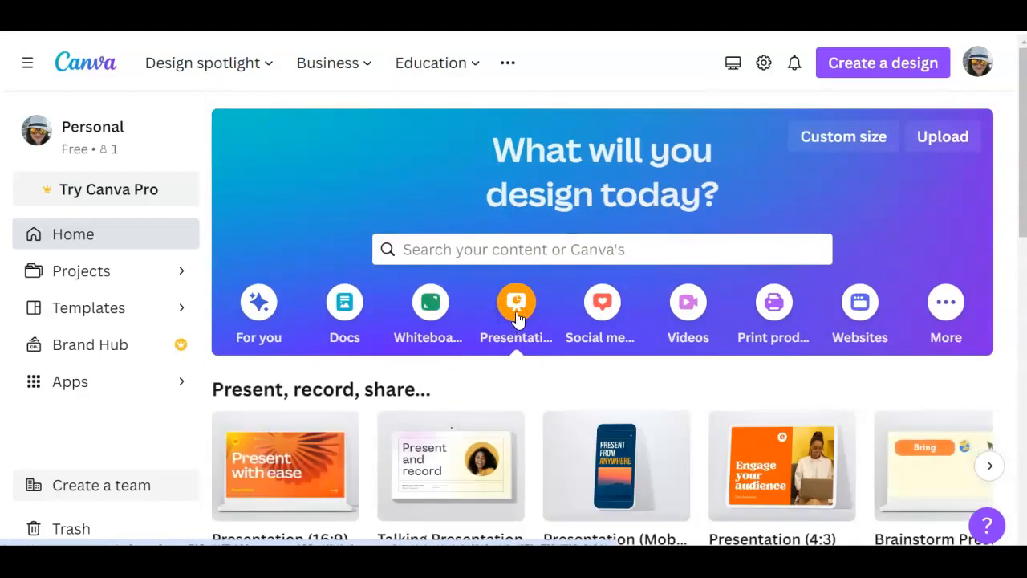
{"action": "left_click", "coordinate": [601, 313]}
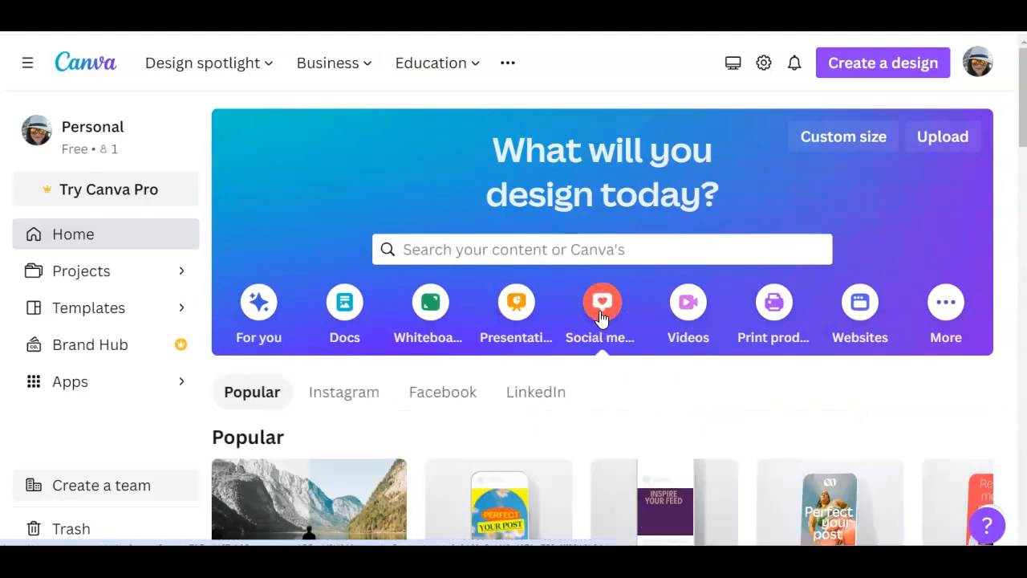
{"action": "scroll", "coordinate": [601, 317], "scroll_direction": "down", "scroll_amount": 5}
{"action": "scroll", "coordinate": [601, 320], "scroll_direction": "down", "scroll_amount": 2}
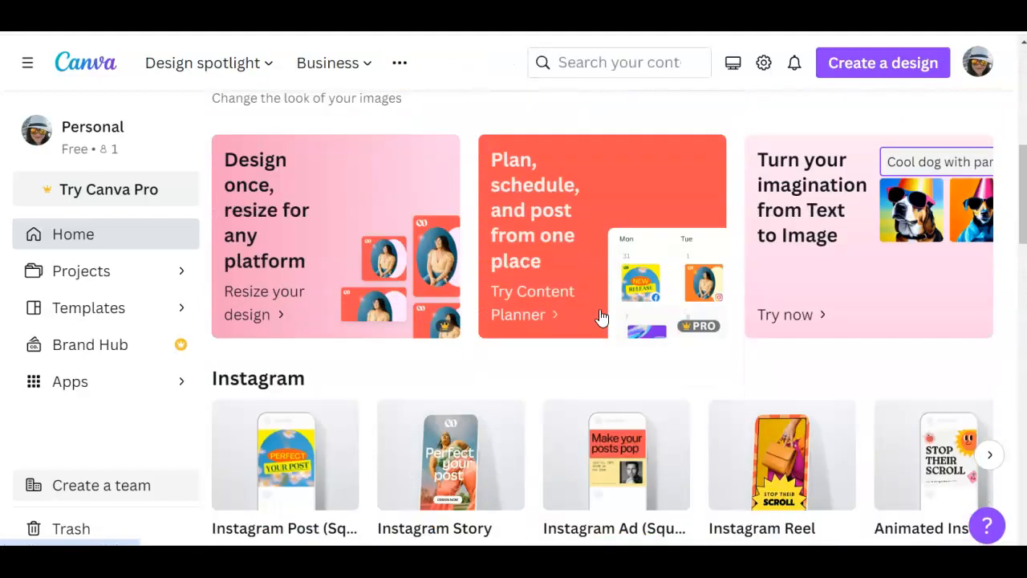
{"action": "scroll", "coordinate": [601, 319], "scroll_direction": "up", "scroll_amount": 8}
{"action": "left_click", "coordinate": [670, 312]}
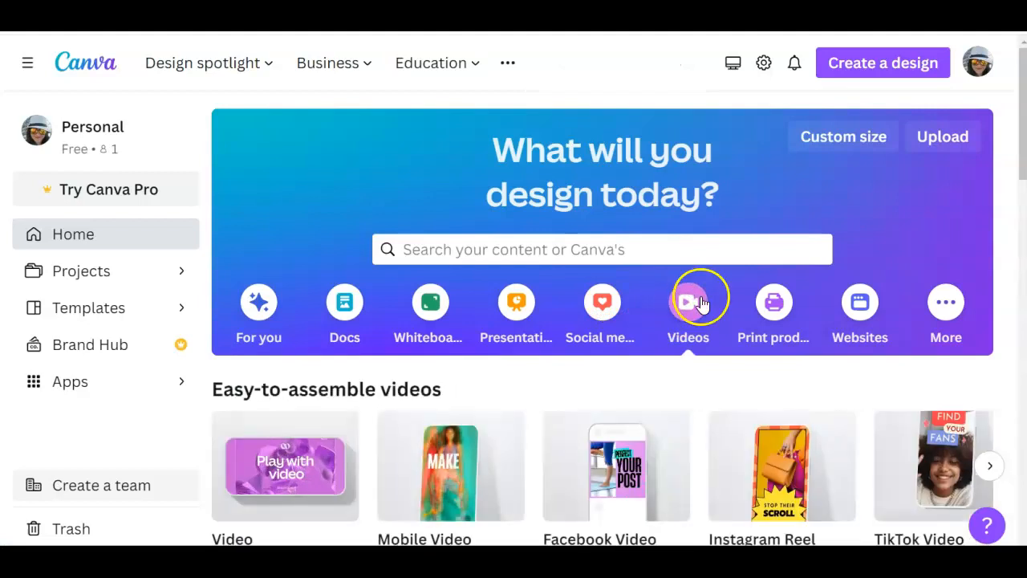
Browse the Print products and Websites categories, looking over the design types and templates they offer
{"action": "left_click", "coordinate": [777, 309]}
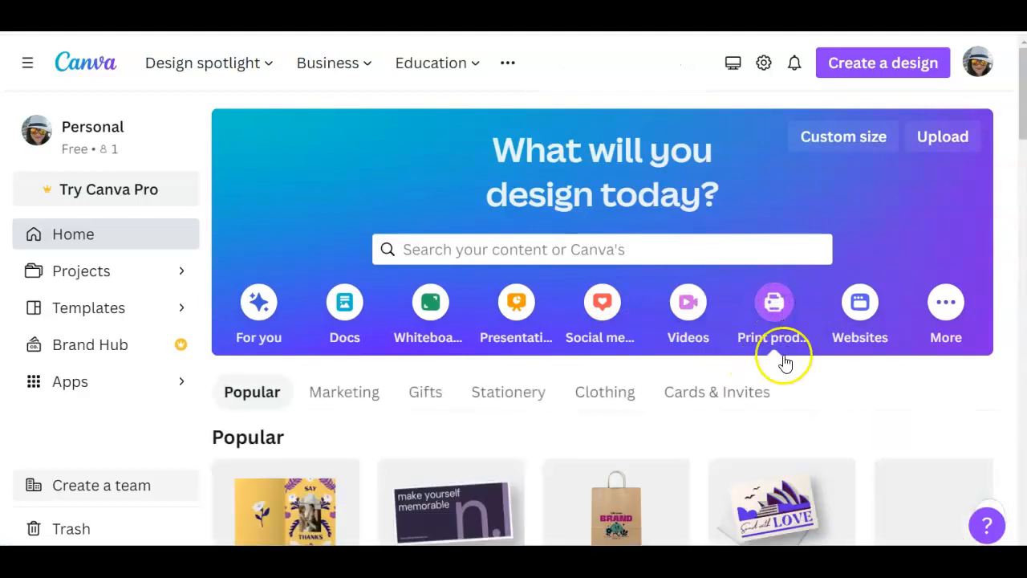
{"action": "scroll", "coordinate": [783, 361], "scroll_direction": "down", "scroll_amount": 7}
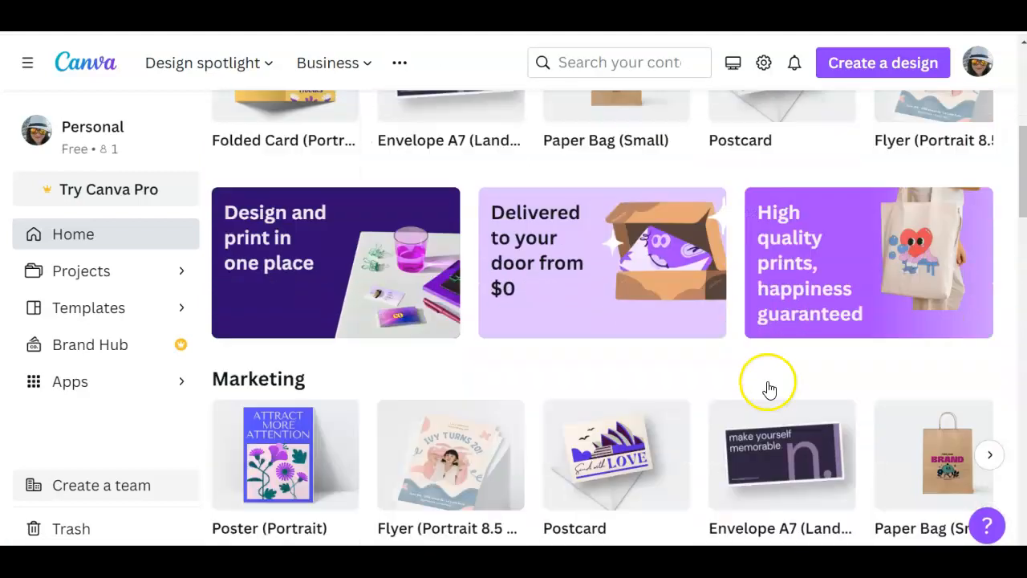
{"action": "scroll", "coordinate": [766, 387], "scroll_direction": "down", "scroll_amount": 2}
{"action": "scroll", "coordinate": [767, 384], "scroll_direction": "up", "scroll_amount": 6}
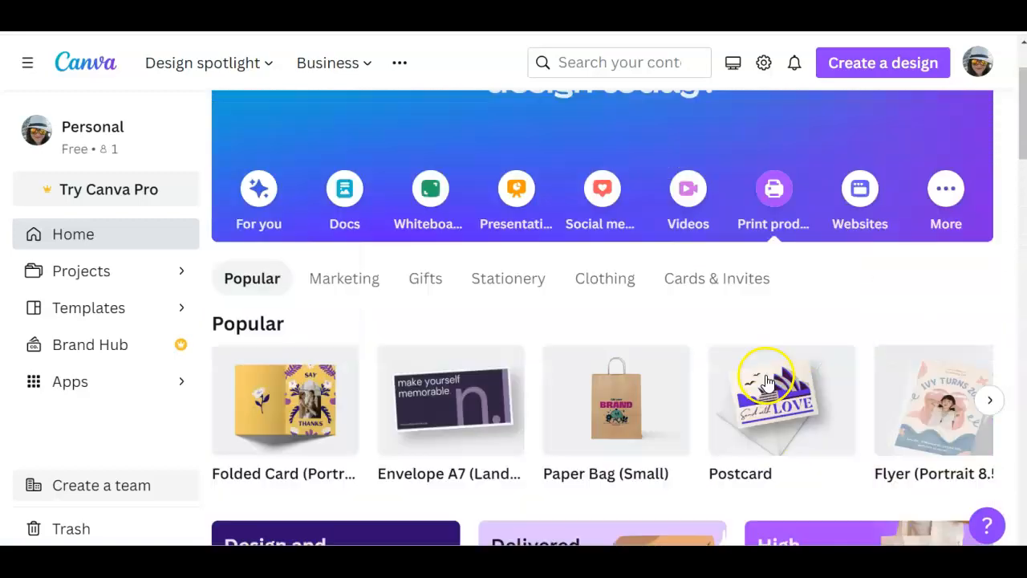
{"action": "scroll", "coordinate": [767, 382], "scroll_direction": "up", "scroll_amount": 2}
{"action": "left_click", "coordinate": [858, 306]}
{"action": "scroll", "coordinate": [836, 375], "scroll_direction": "down", "scroll_amount": 3}
{"action": "scroll", "coordinate": [836, 375], "scroll_direction": "down", "scroll_amount": 12}
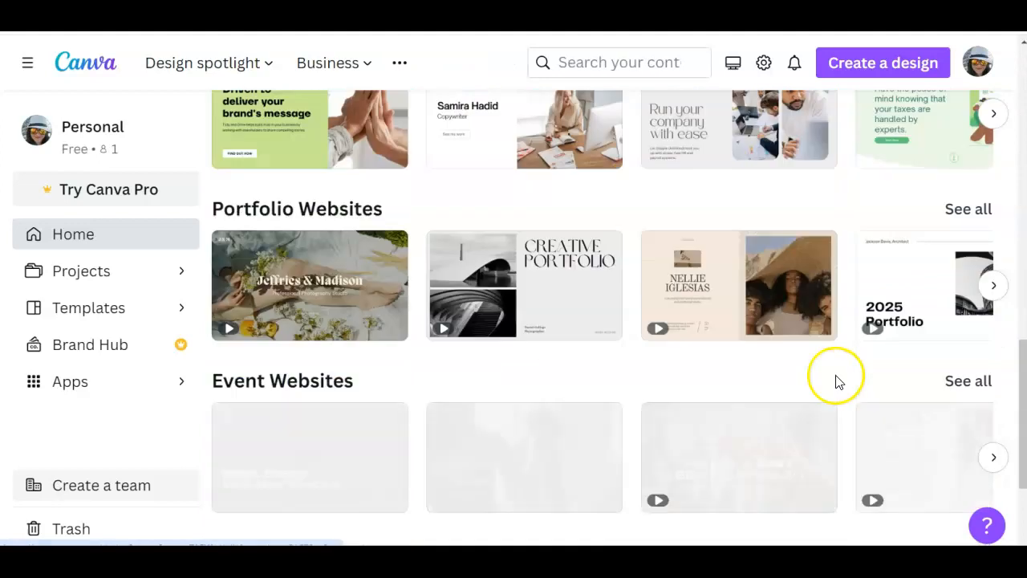
{"action": "scroll", "coordinate": [837, 382], "scroll_direction": "up", "scroll_amount": 5}
{"action": "scroll", "coordinate": [837, 381], "scroll_direction": "up", "scroll_amount": 8}
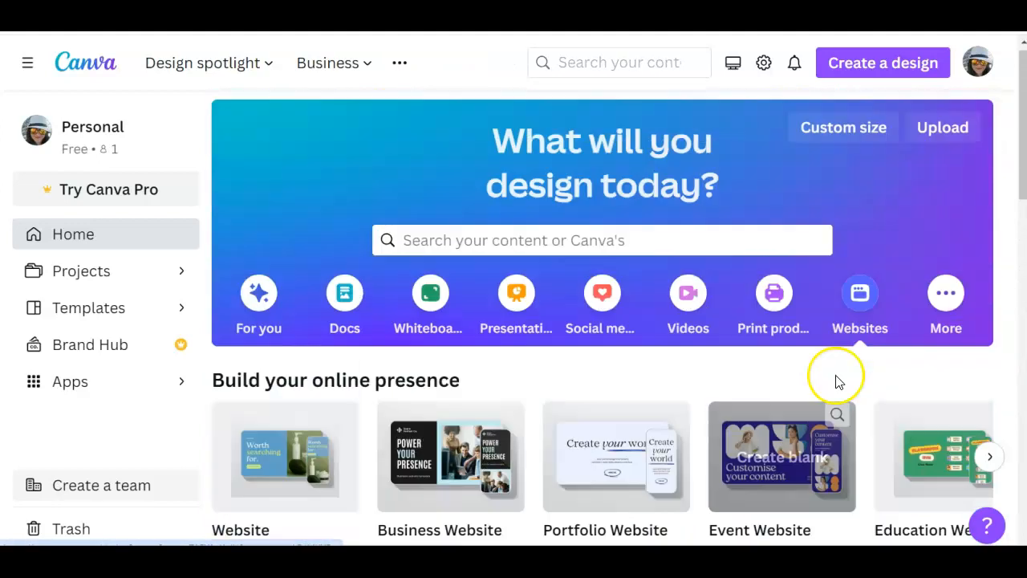
Display the full collection of presentation templates and narrow it to the Education category
{"action": "left_click", "coordinate": [518, 309]}
{"action": "scroll", "coordinate": [537, 406], "scroll_direction": "down", "scroll_amount": 2}
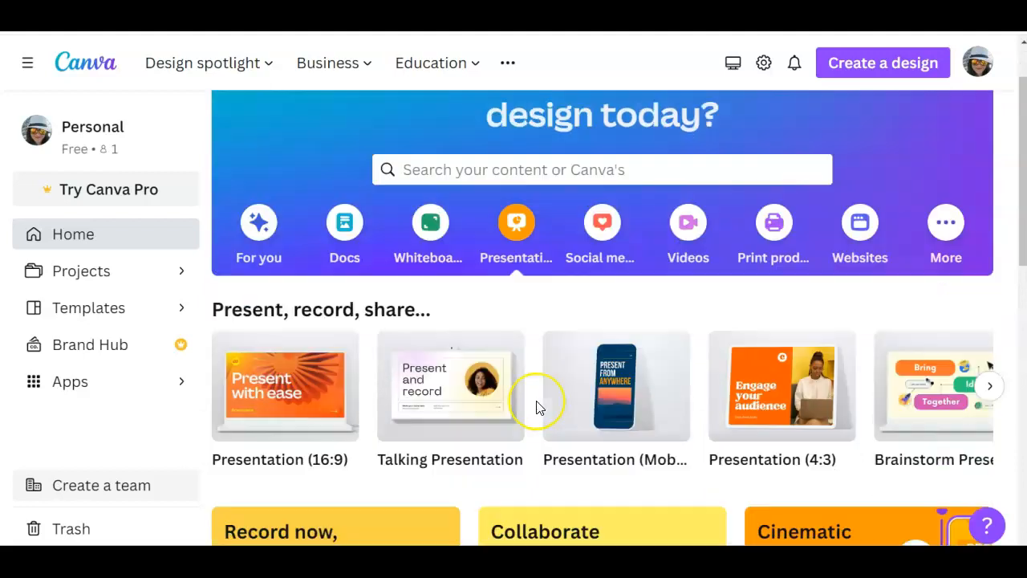
{"action": "scroll", "coordinate": [537, 406], "scroll_direction": "down", "scroll_amount": 5}
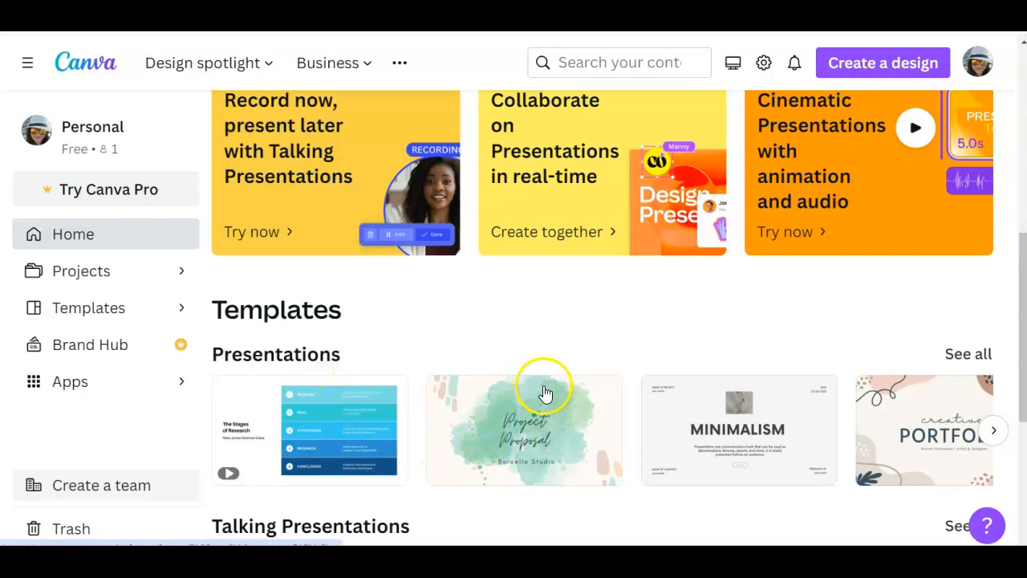
{"action": "scroll", "coordinate": [545, 394], "scroll_direction": "down", "scroll_amount": 4}
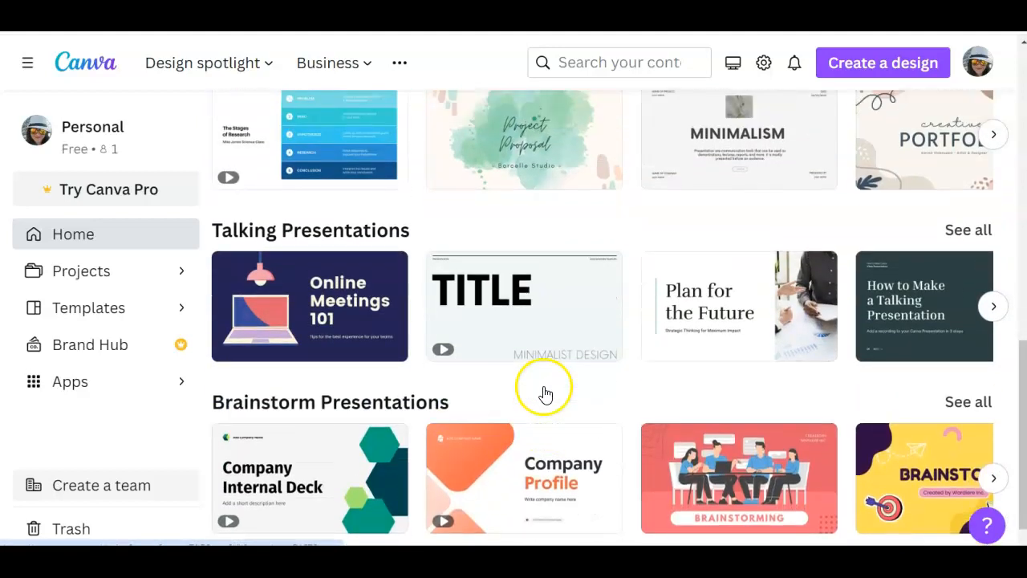
{"action": "scroll", "coordinate": [545, 393], "scroll_direction": "up", "scroll_amount": 5}
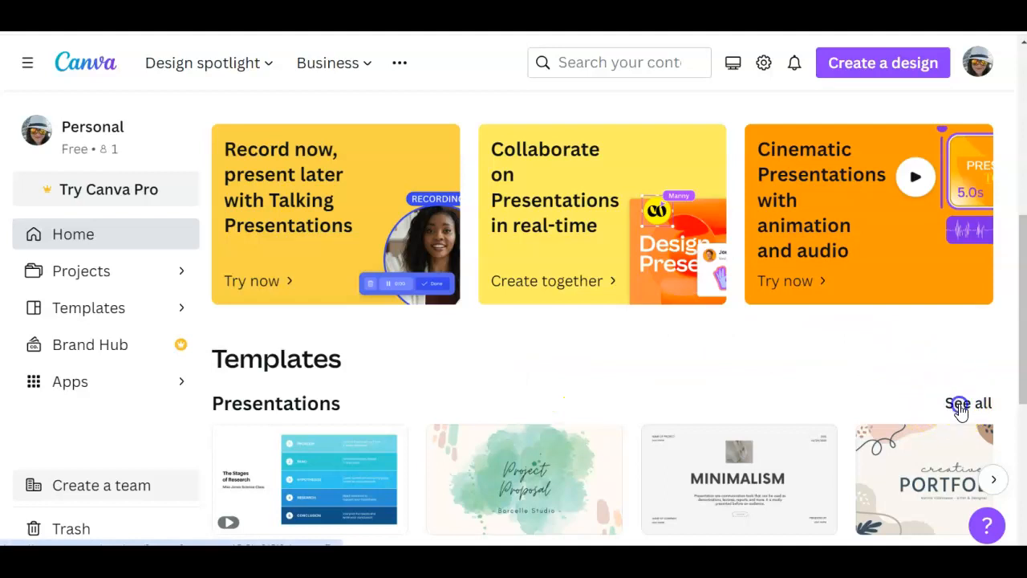
{"action": "left_click", "coordinate": [960, 405]}
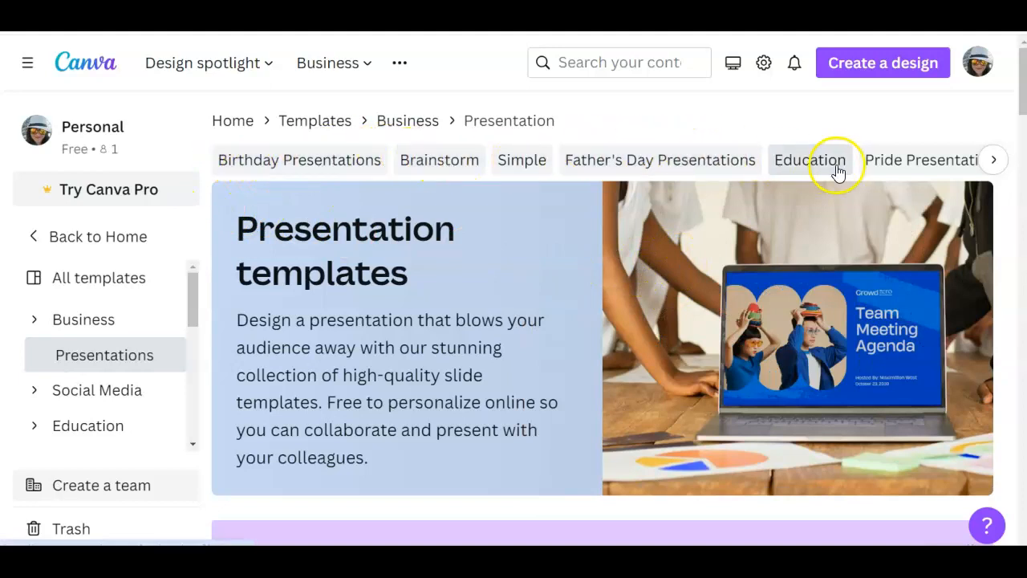
{"action": "left_click", "coordinate": [811, 165]}
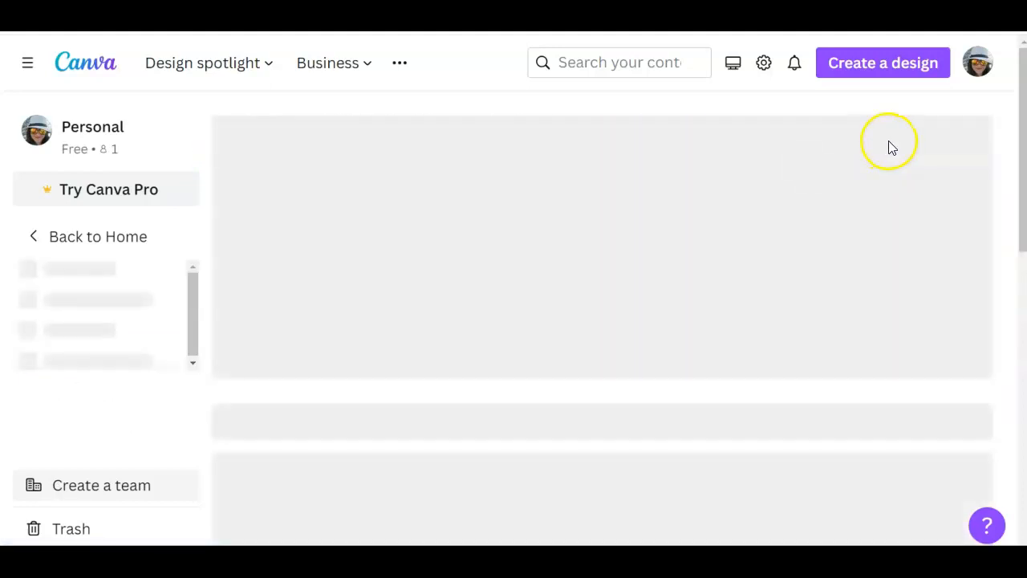
Look through the education presentation templates for a suitable class design
{"action": "scroll", "coordinate": [771, 201], "scroll_direction": "down", "scroll_amount": 3}
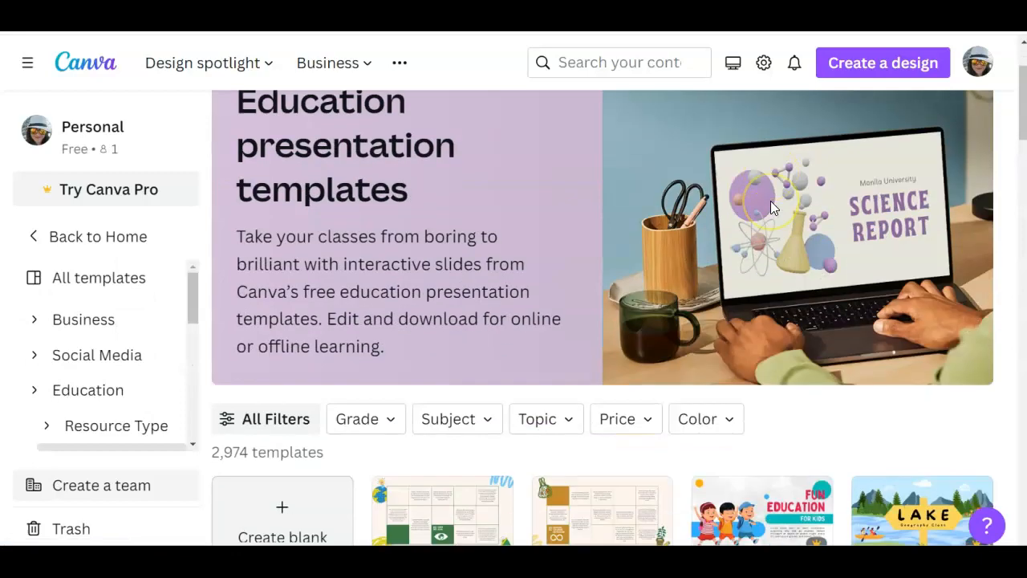
{"action": "scroll", "coordinate": [770, 207], "scroll_direction": "down", "scroll_amount": 2}
{"action": "scroll", "coordinate": [658, 340], "scroll_direction": "down", "scroll_amount": 4}
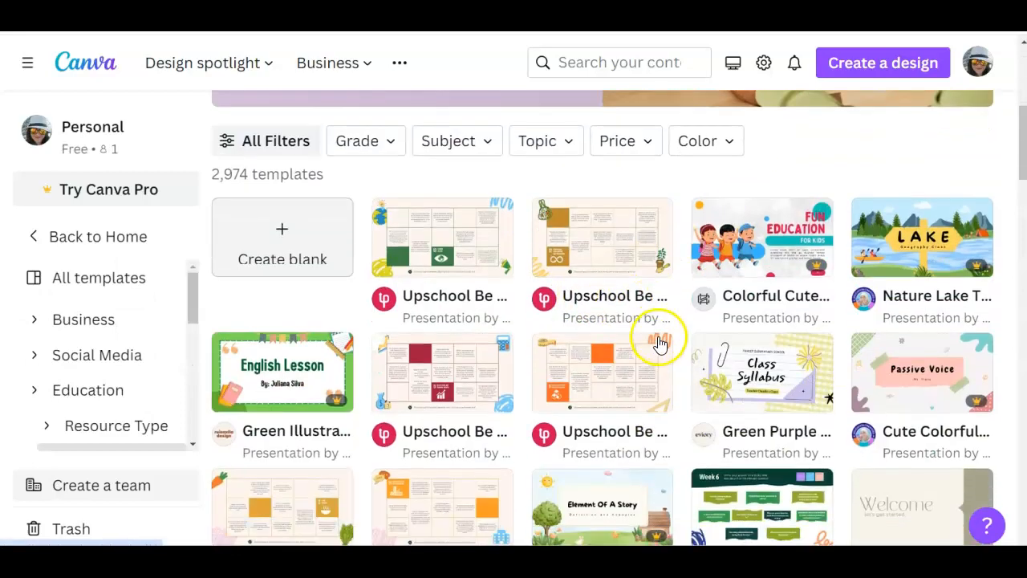
{"action": "scroll", "coordinate": [663, 362], "scroll_direction": "down", "scroll_amount": 1}
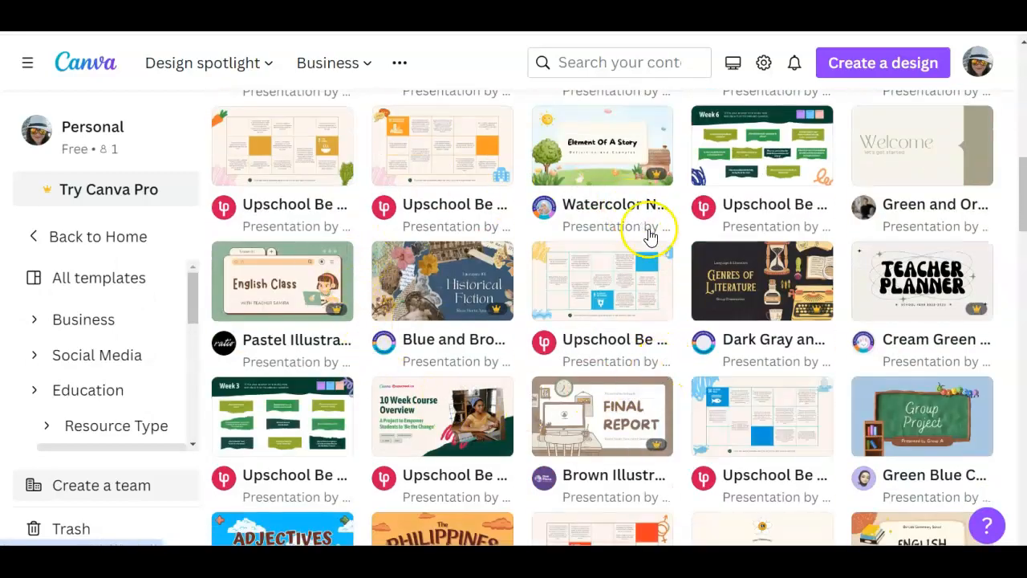
{"action": "scroll", "coordinate": [654, 241], "scroll_direction": "down", "scroll_amount": 3}
{"action": "scroll", "coordinate": [664, 253], "scroll_direction": "down", "scroll_amount": 8}
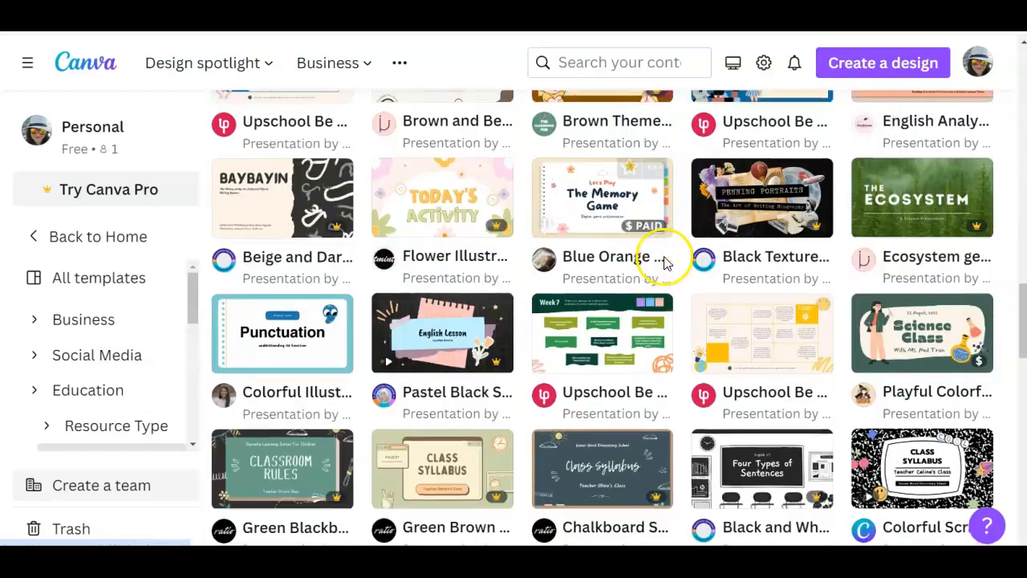
{"action": "scroll", "coordinate": [664, 264], "scroll_direction": "down", "scroll_amount": 6}
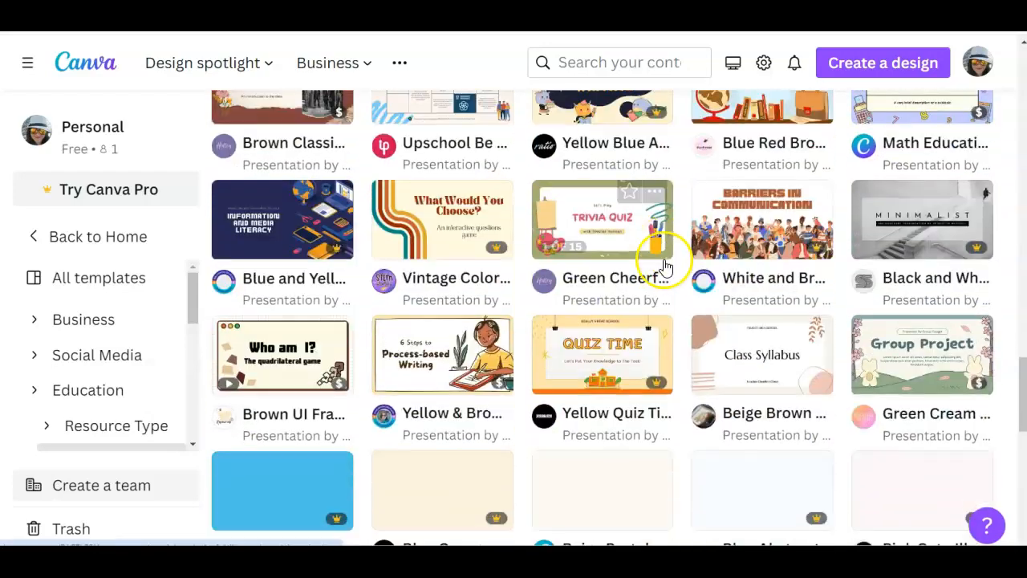
{"action": "scroll", "coordinate": [665, 268], "scroll_direction": "down", "scroll_amount": 3}
{"action": "scroll", "coordinate": [653, 291], "scroll_direction": "up", "scroll_amount": 2}
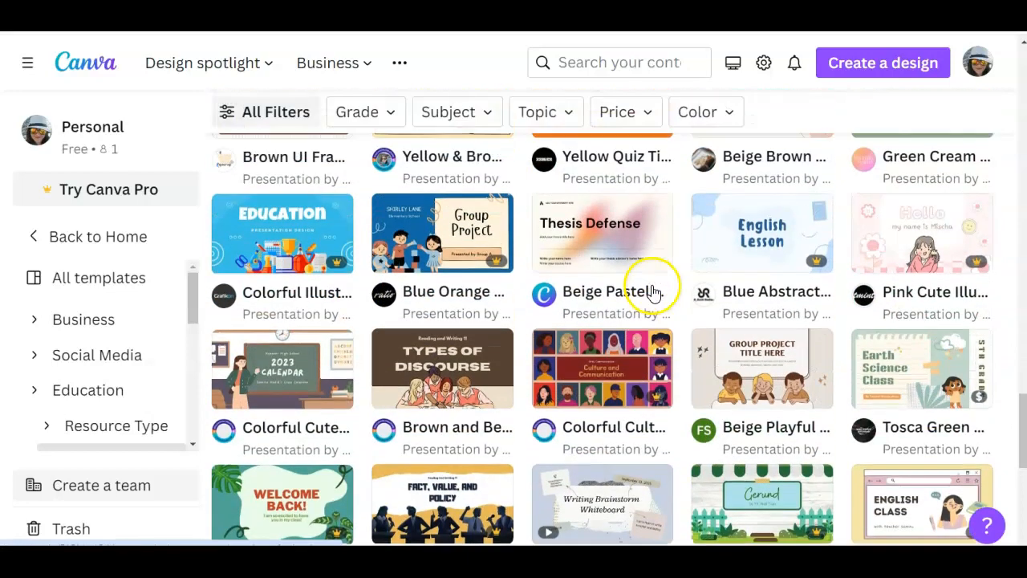
{"action": "scroll", "coordinate": [654, 291], "scroll_direction": "down", "scroll_amount": 1}
{"action": "scroll", "coordinate": [652, 293], "scroll_direction": "up", "scroll_amount": 6}
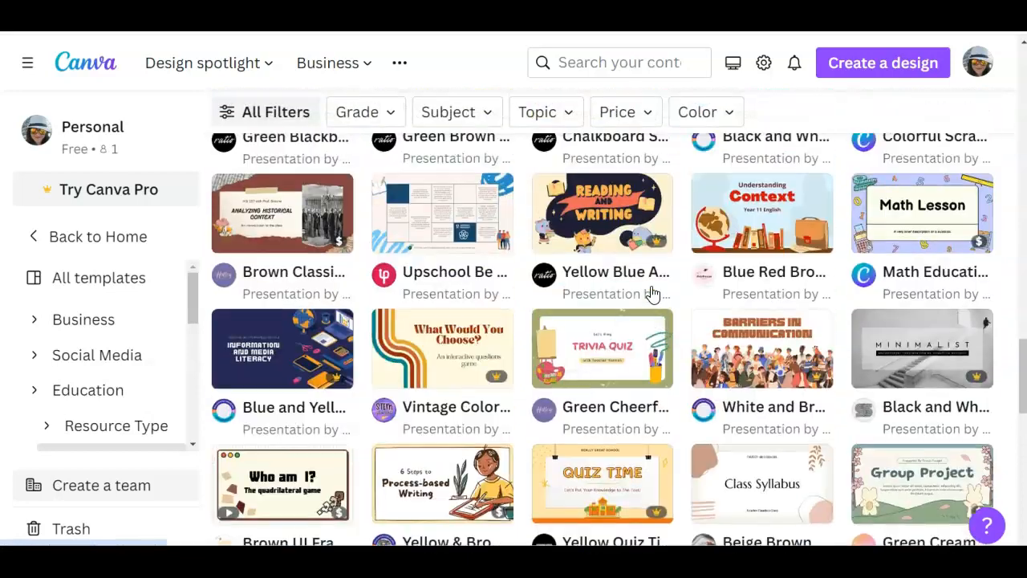
{"action": "scroll", "coordinate": [650, 295], "scroll_direction": "up", "scroll_amount": 2}
{"action": "left_click", "coordinate": [620, 353]}
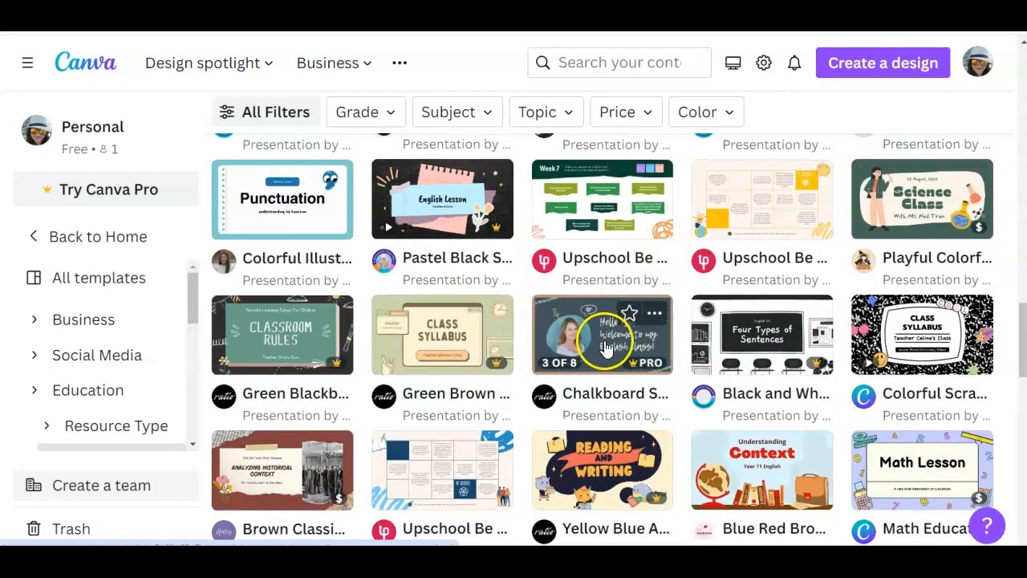
Preview the slides of the Colorful Scrapbook Nostalgia Class Syllabus template and open it for customization
{"action": "left_click", "coordinate": [909, 341]}
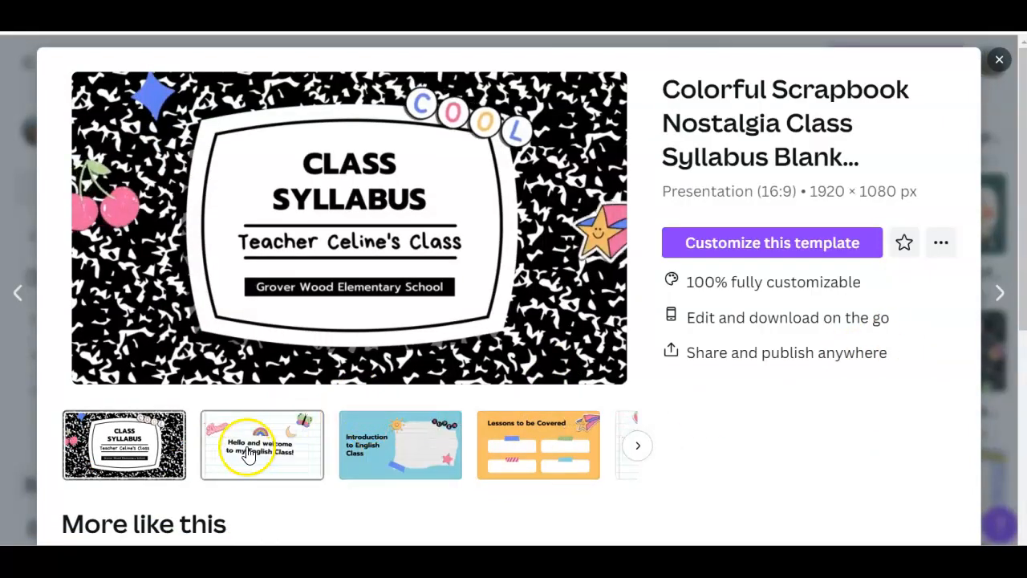
{"action": "left_click", "coordinate": [291, 436]}
{"action": "left_click", "coordinate": [379, 446]}
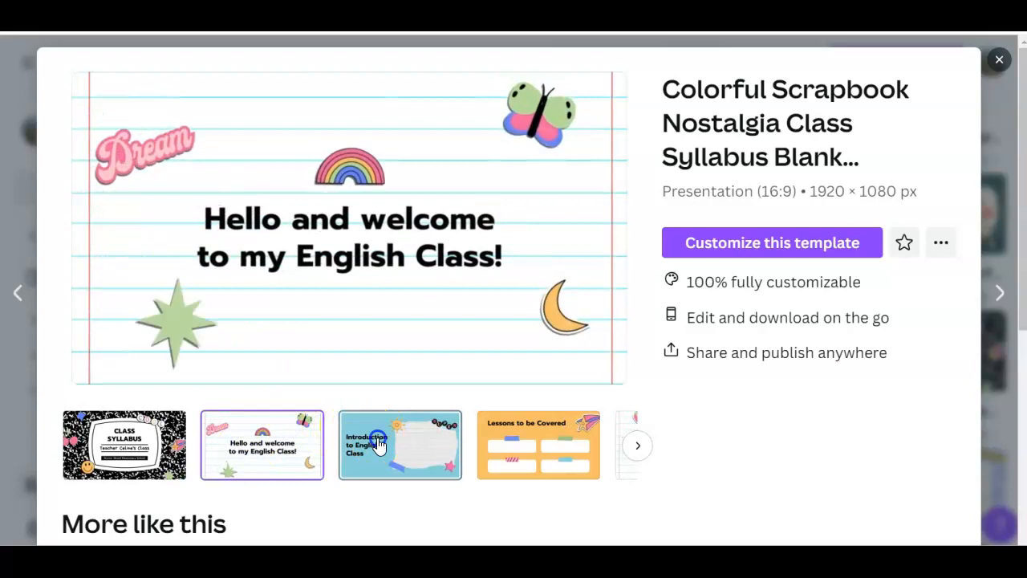
{"action": "left_click", "coordinate": [498, 423]}
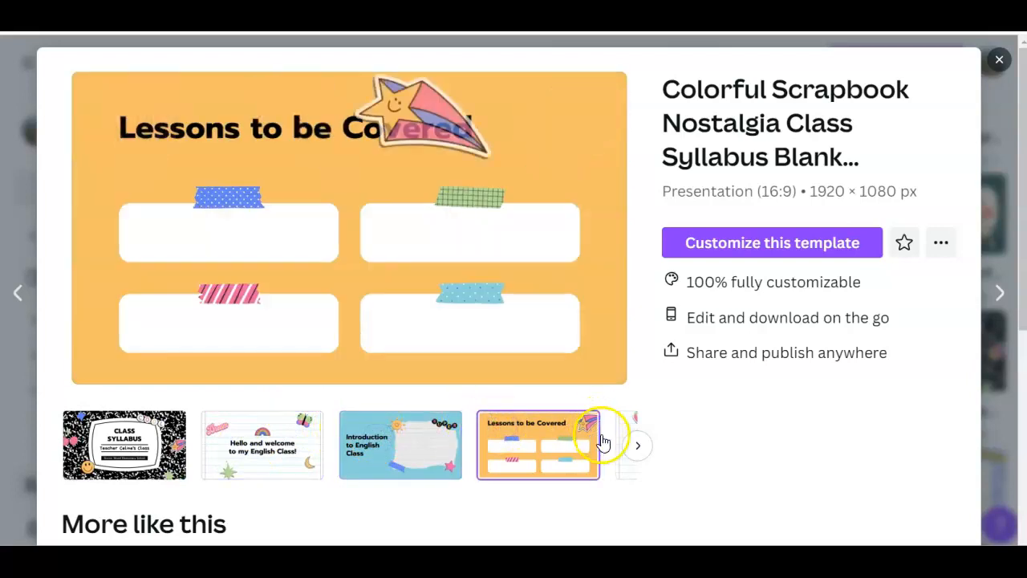
{"action": "left_click", "coordinate": [749, 249]}
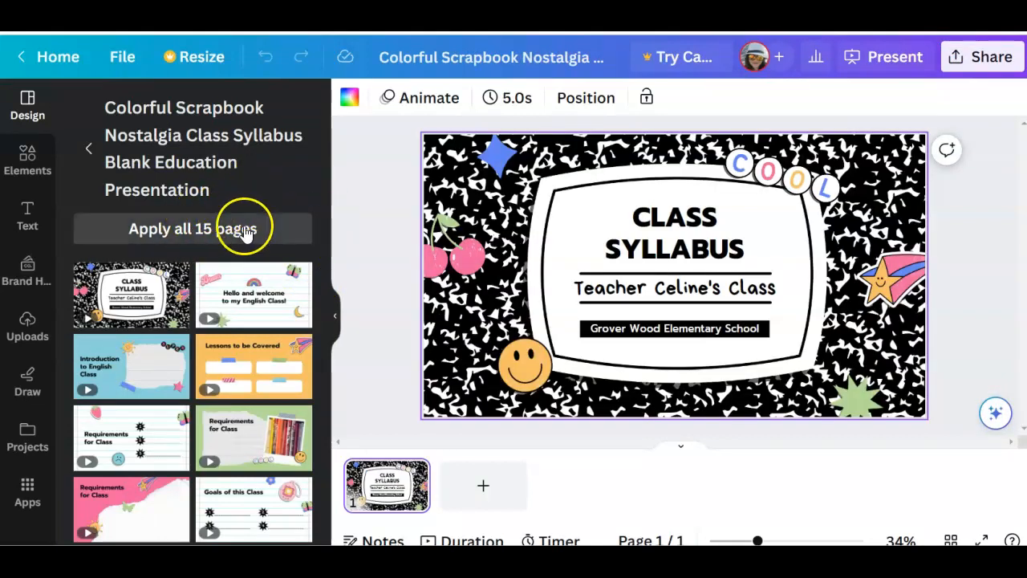
Try applying all 15 template pages to the presentation and undo it
{"action": "left_click", "coordinate": [205, 231]}
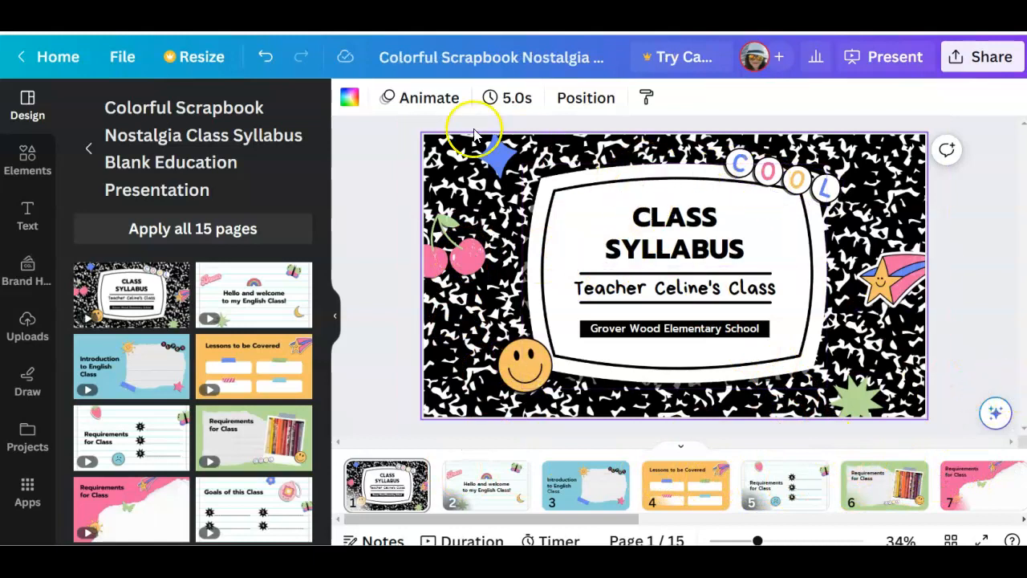
{"action": "left_click", "coordinate": [265, 57]}
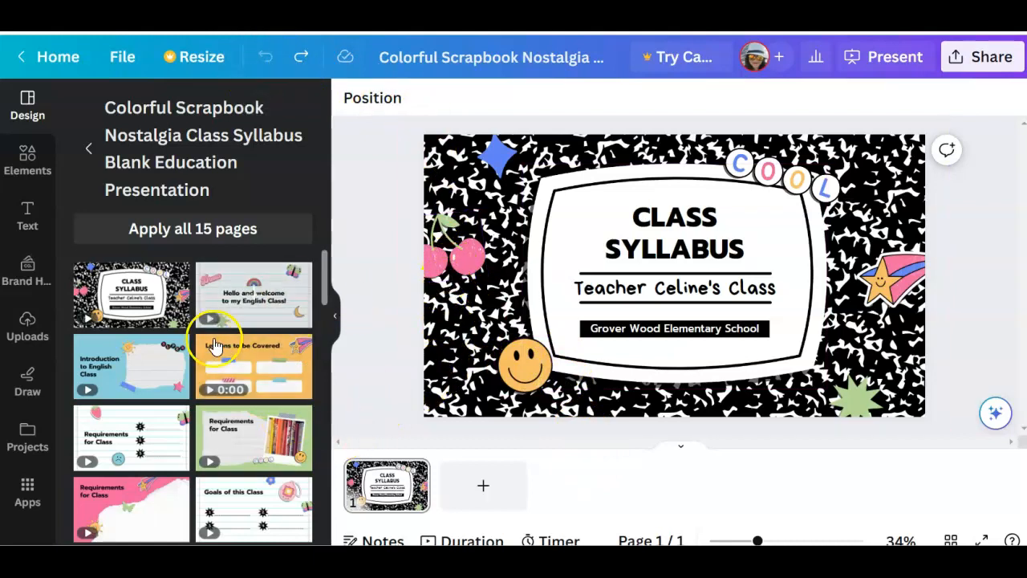
Add the "Lessons to be Covered" template page as page 2 and "Introduction to English Class" as page 3
{"action": "scroll", "coordinate": [208, 353], "scroll_direction": "down", "scroll_amount": 3}
{"action": "scroll", "coordinate": [197, 369], "scroll_direction": "up", "scroll_amount": 3}
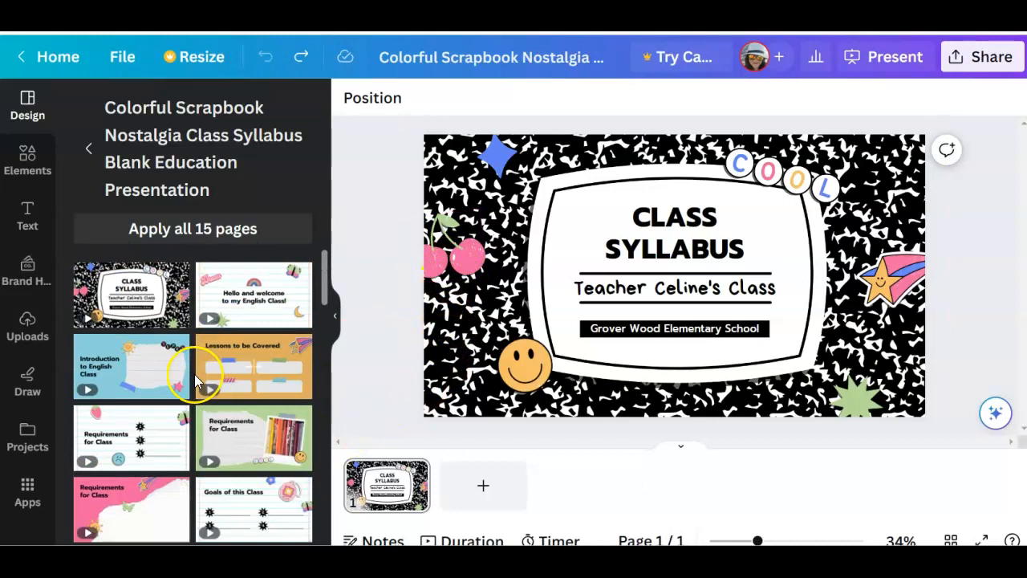
{"action": "scroll", "coordinate": [194, 374], "scroll_direction": "down", "scroll_amount": 3}
{"action": "scroll", "coordinate": [195, 374], "scroll_direction": "up", "scroll_amount": 3}
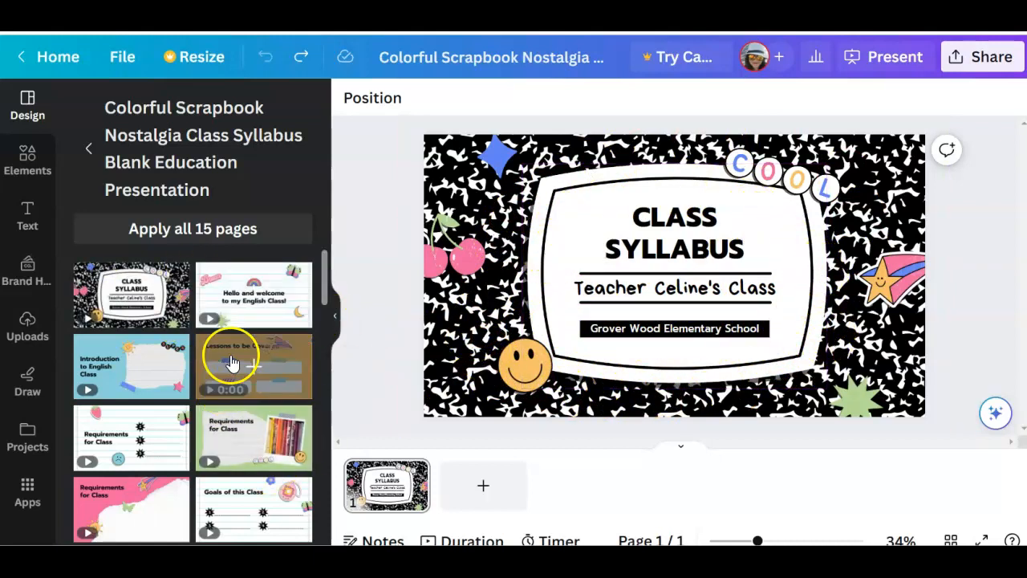
{"action": "left_click_drag", "start_coordinate": [250, 367], "coordinate": [466, 465]}
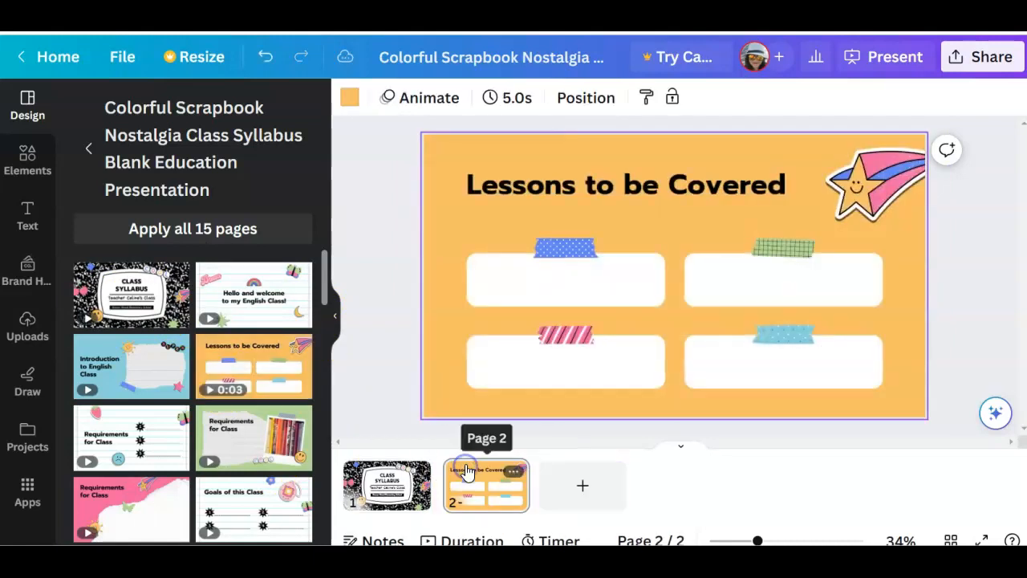
{"action": "left_click_drag", "start_coordinate": [130, 370], "coordinate": [586, 480]}
Add the "Thank you!" template page as page 4 at the end of the presentation
{"action": "scroll", "coordinate": [128, 478], "scroll_direction": "down", "scroll_amount": 2}
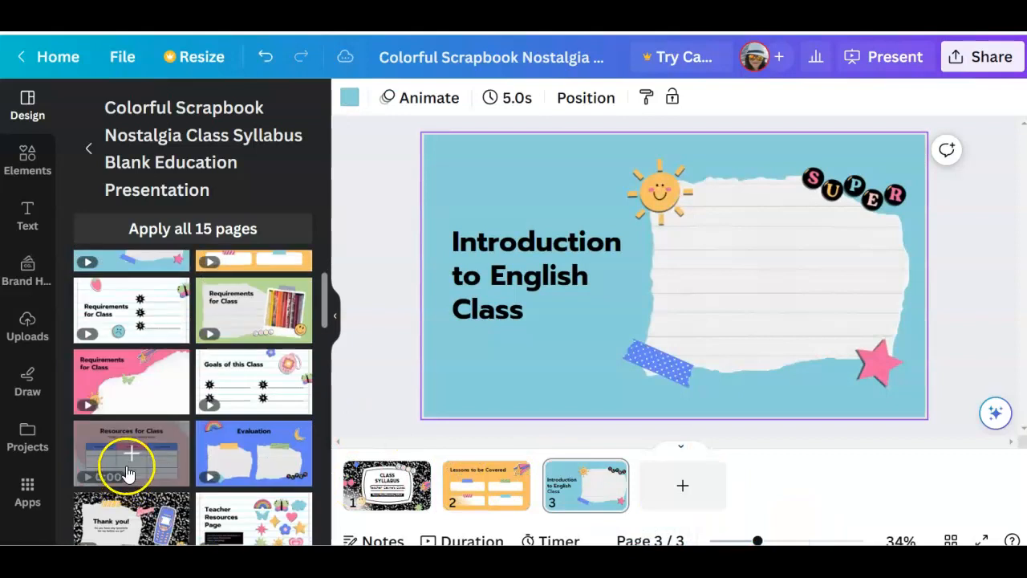
{"action": "scroll", "coordinate": [128, 445], "scroll_direction": "down", "scroll_amount": 2}
{"action": "left_click_drag", "start_coordinate": [246, 394], "coordinate": [741, 459]}
{"action": "left_click_drag", "start_coordinate": [97, 381], "coordinate": [694, 480]}
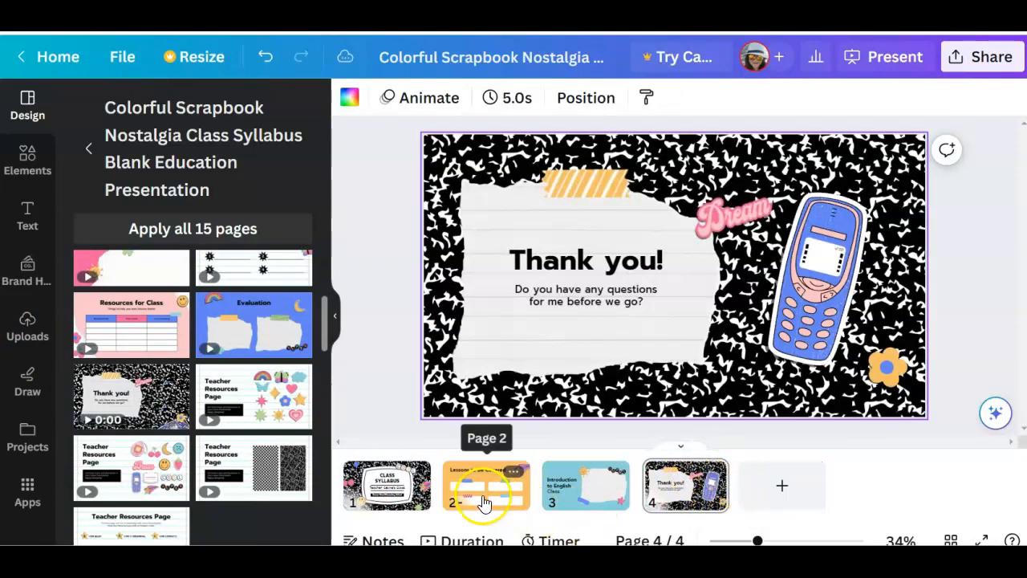
Move "Lessons to be Covered" to page 3 and insert the "Resources for Class" template page as page 4, before "Thank you!"
{"action": "left_click_drag", "start_coordinate": [498, 498], "coordinate": [642, 500]}
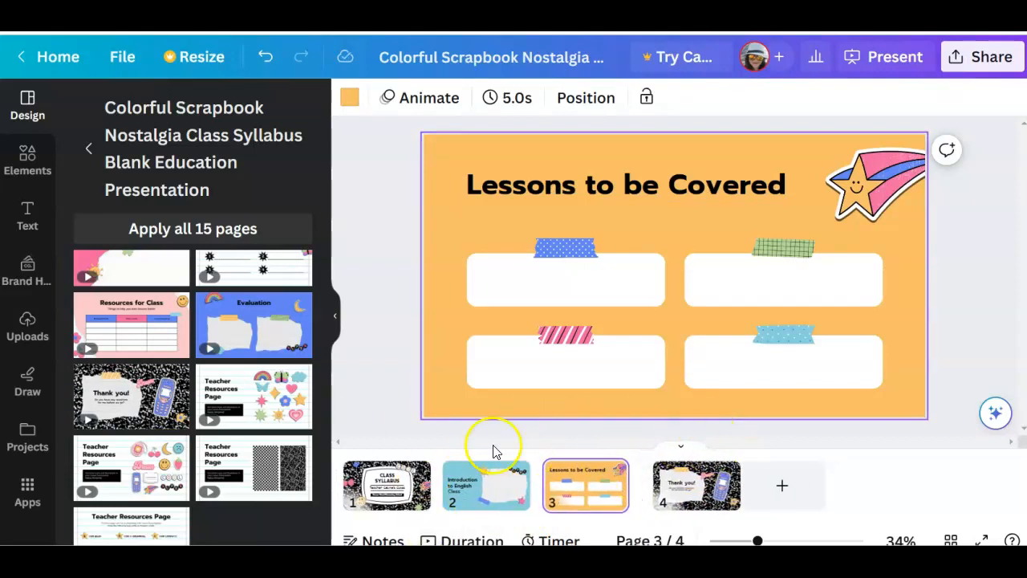
{"action": "left_click_drag", "start_coordinate": [145, 344], "coordinate": [794, 489]}
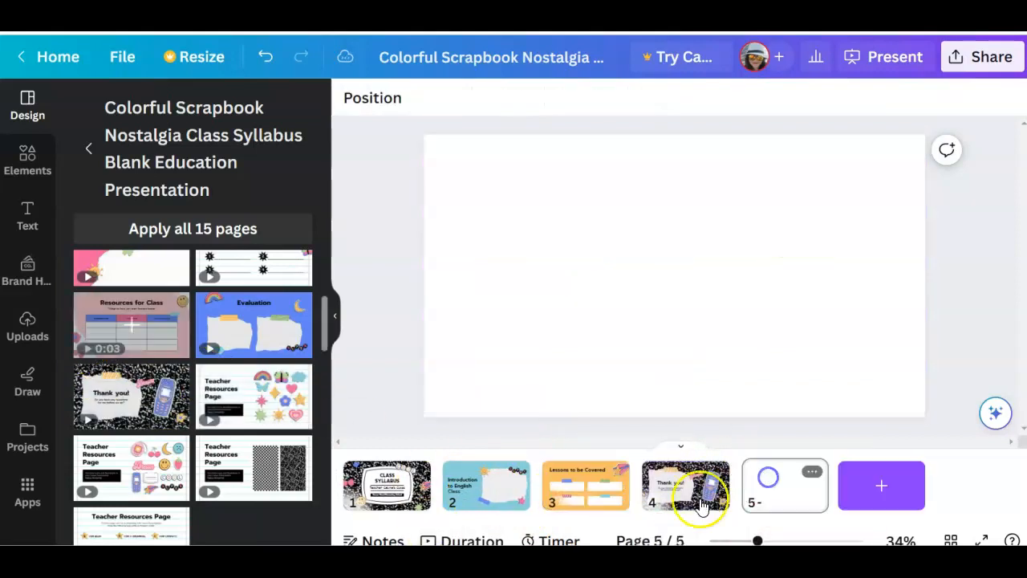
{"action": "left_click_drag", "start_coordinate": [677, 486], "coordinate": [650, 498]}
{"action": "left_click_drag", "start_coordinate": [728, 461], "coordinate": [646, 499]}
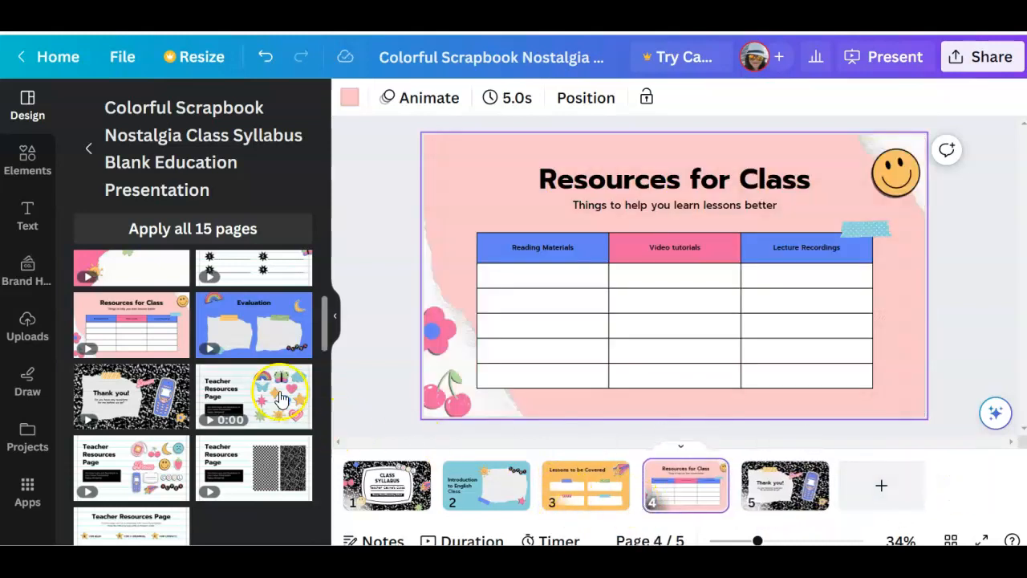
Browse the similar template suggestions and open the Black and White Doodle Scribble Group Project Proposal Presentation template
{"action": "scroll", "coordinate": [212, 353], "scroll_direction": "down", "scroll_amount": 10}
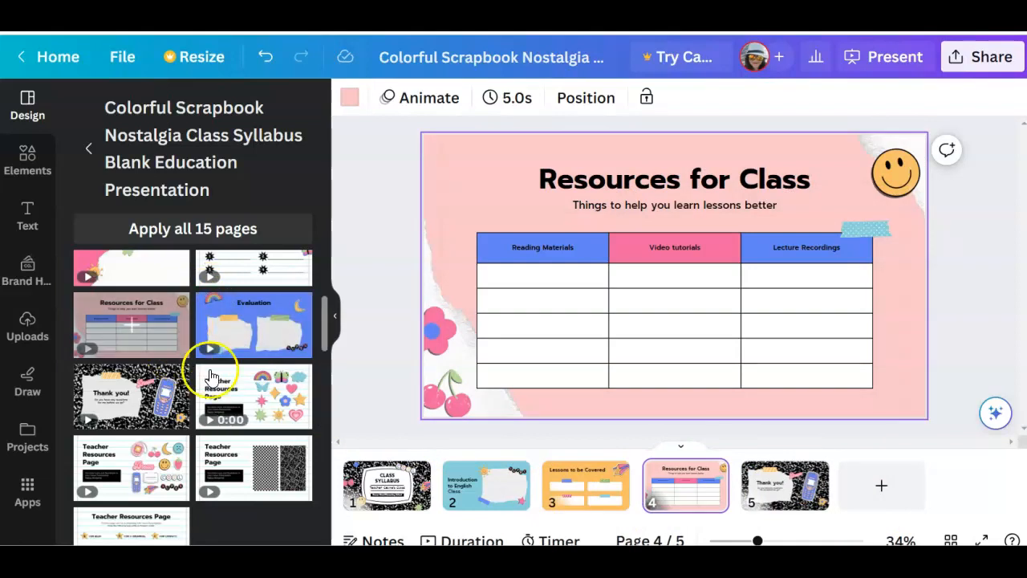
{"action": "scroll", "coordinate": [217, 401], "scroll_direction": "up", "scroll_amount": 3}
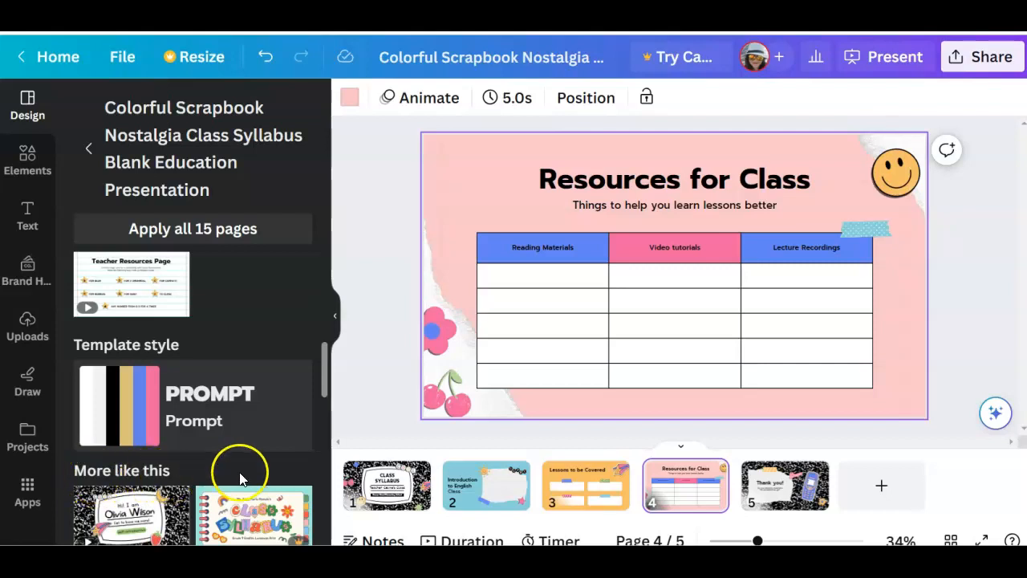
{"action": "scroll", "coordinate": [239, 479], "scroll_direction": "down", "scroll_amount": 2}
{"action": "scroll", "coordinate": [239, 484], "scroll_direction": "down", "scroll_amount": 2}
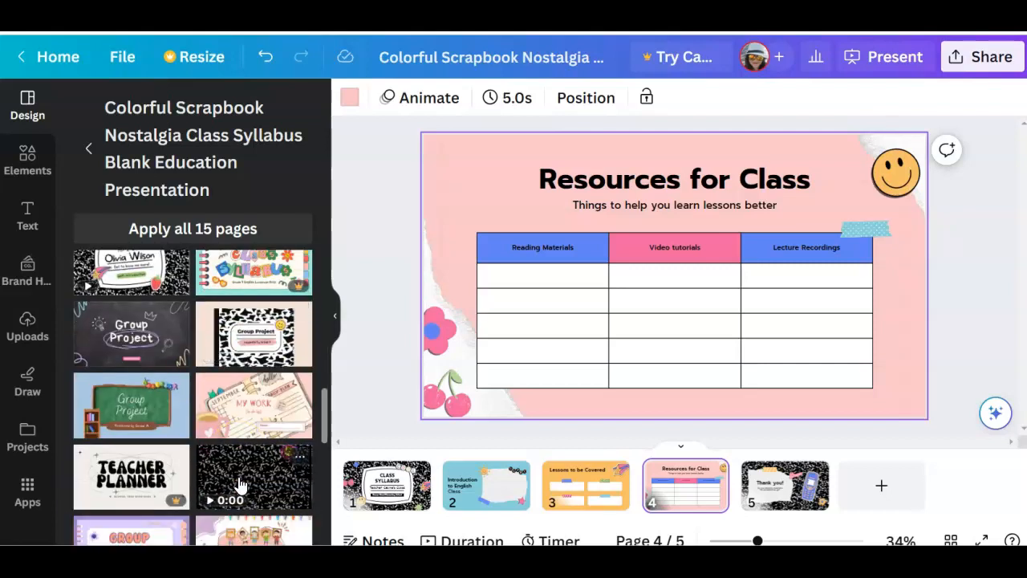
{"action": "scroll", "coordinate": [239, 485], "scroll_direction": "down", "scroll_amount": 2}
{"action": "scroll", "coordinate": [192, 482], "scroll_direction": "down", "scroll_amount": 5}
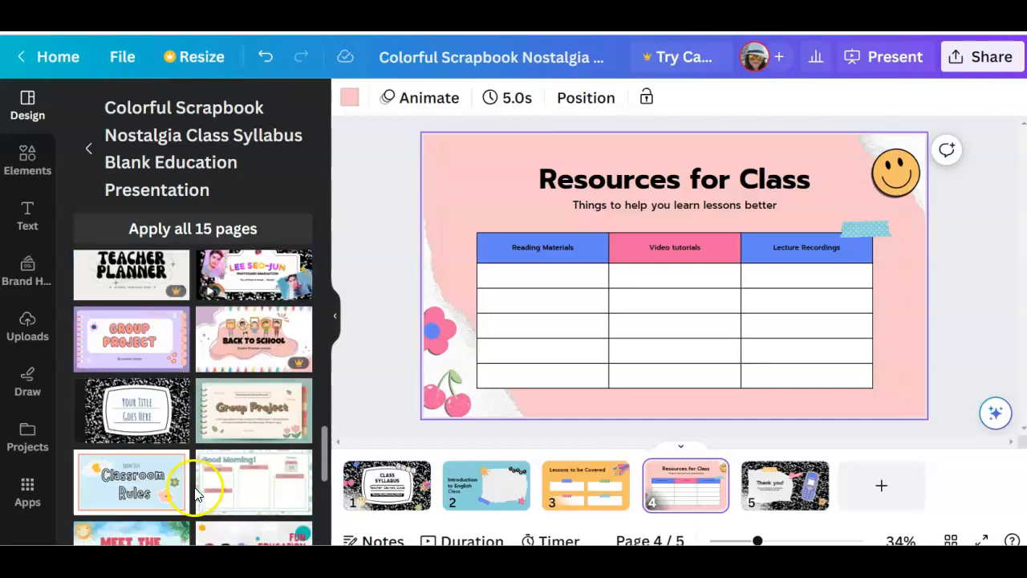
{"action": "scroll", "coordinate": [192, 477], "scroll_direction": "down", "scroll_amount": 2}
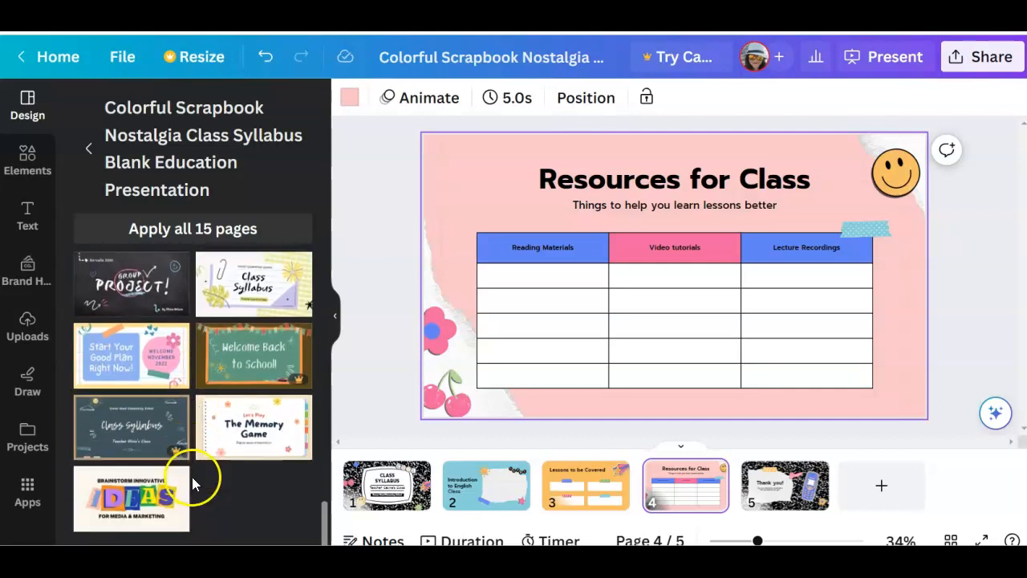
{"action": "left_click", "coordinate": [125, 289]}
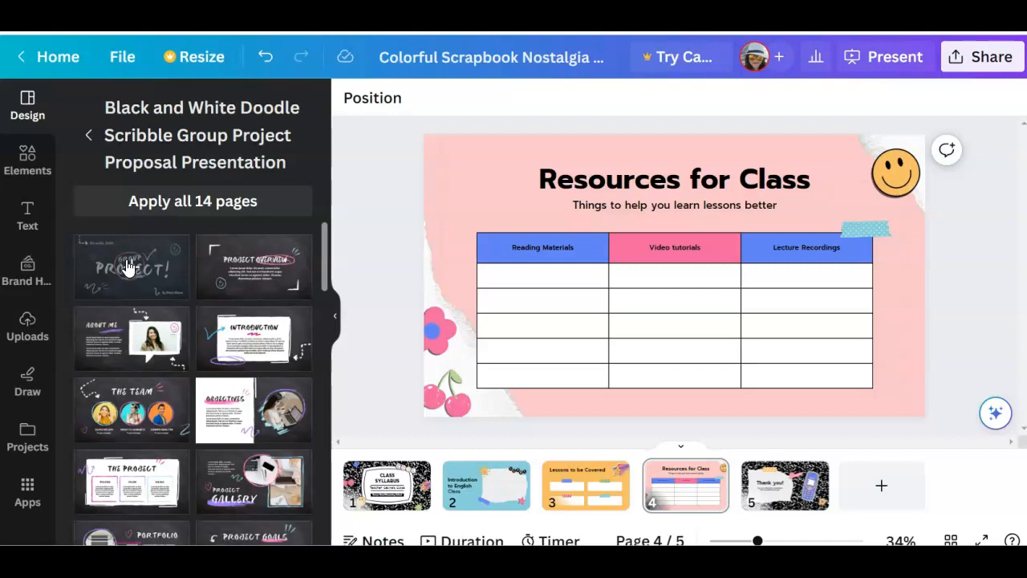
Add the "Group Project!" cover from the template as a new page and make it page 1
{"action": "left_click", "coordinate": [127, 265]}
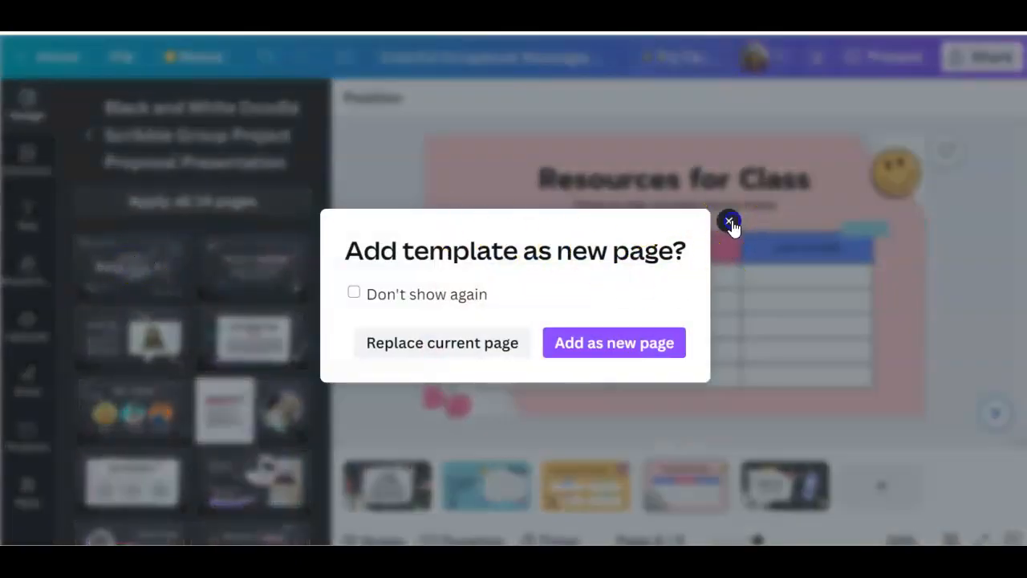
{"action": "left_click", "coordinate": [729, 221]}
{"action": "left_click", "coordinate": [123, 273]}
{"action": "left_click", "coordinate": [618, 344]}
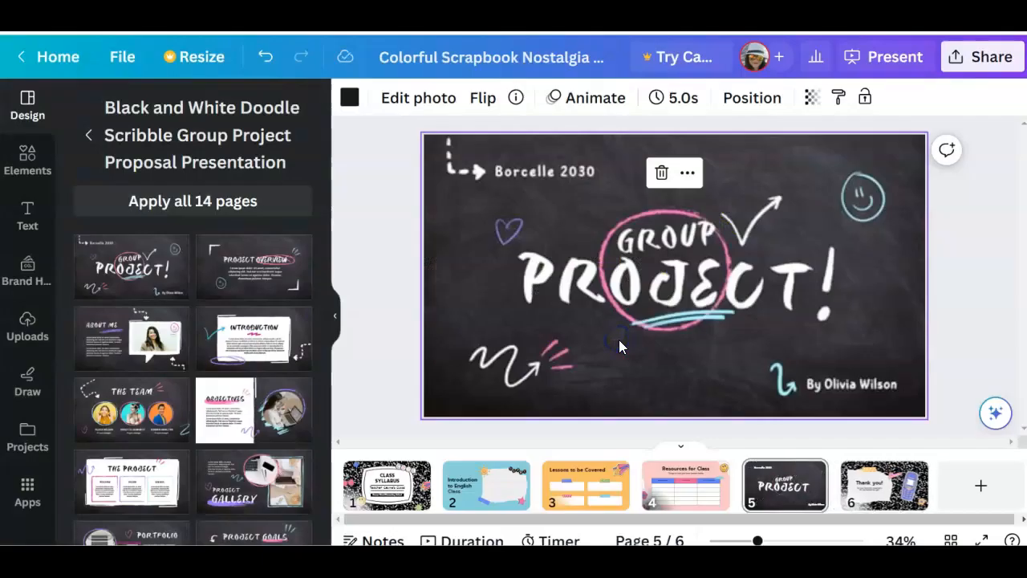
{"action": "left_click_drag", "start_coordinate": [780, 486], "coordinate": [469, 495]}
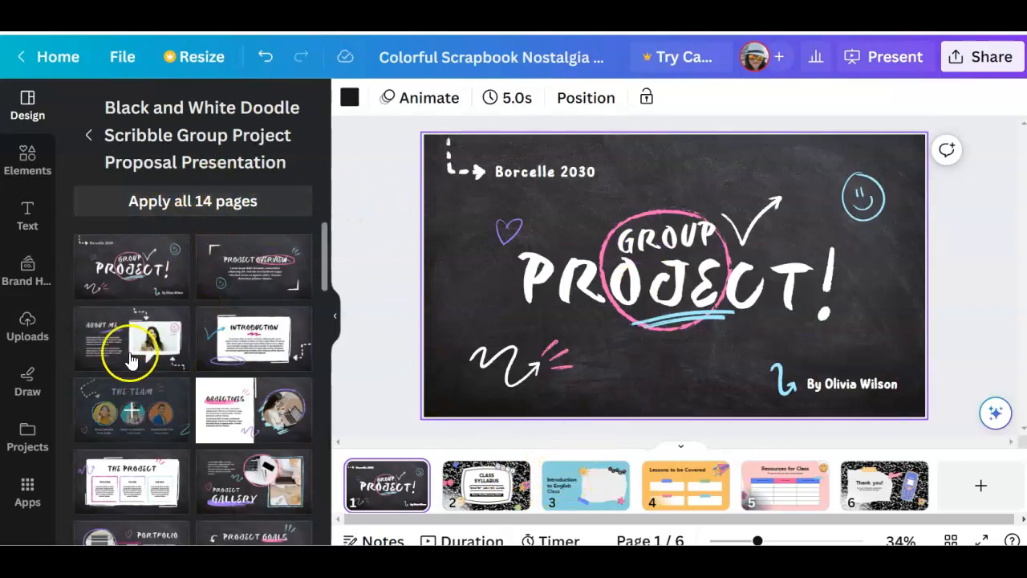
Apply all 14 pages of the doodle scribble template, replacing all existing pages of the presentation
{"action": "left_click", "coordinate": [170, 207]}
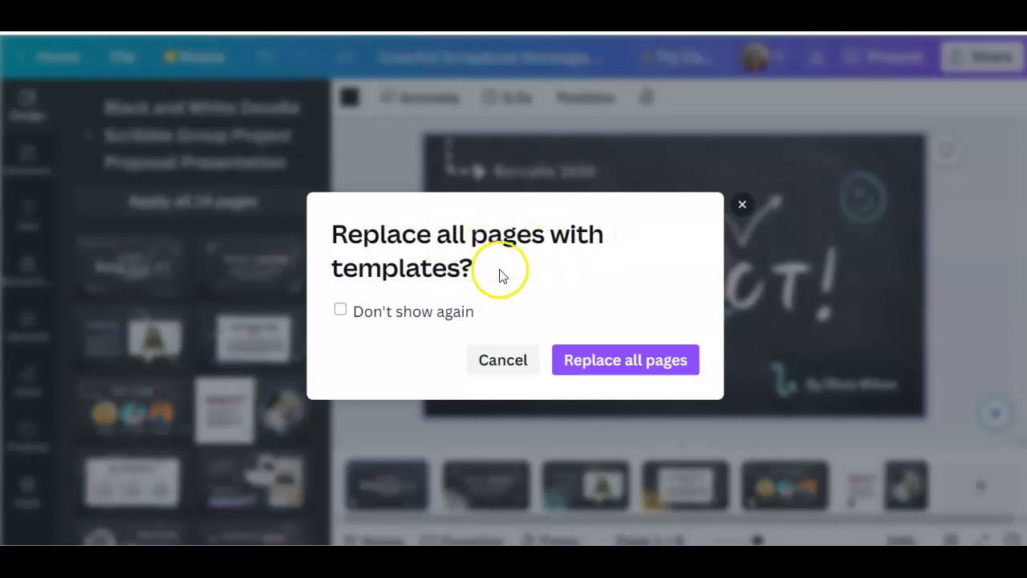
{"action": "left_click", "coordinate": [634, 363]}
{"action": "left_click_drag", "start_coordinate": [563, 516], "coordinate": [548, 545]}
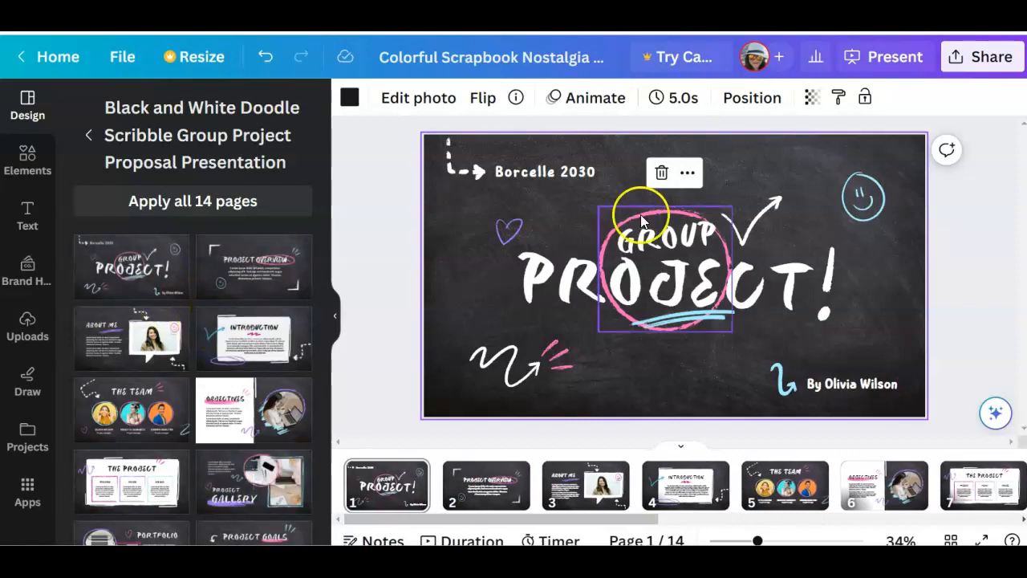
{"action": "left_click", "coordinate": [995, 215]}
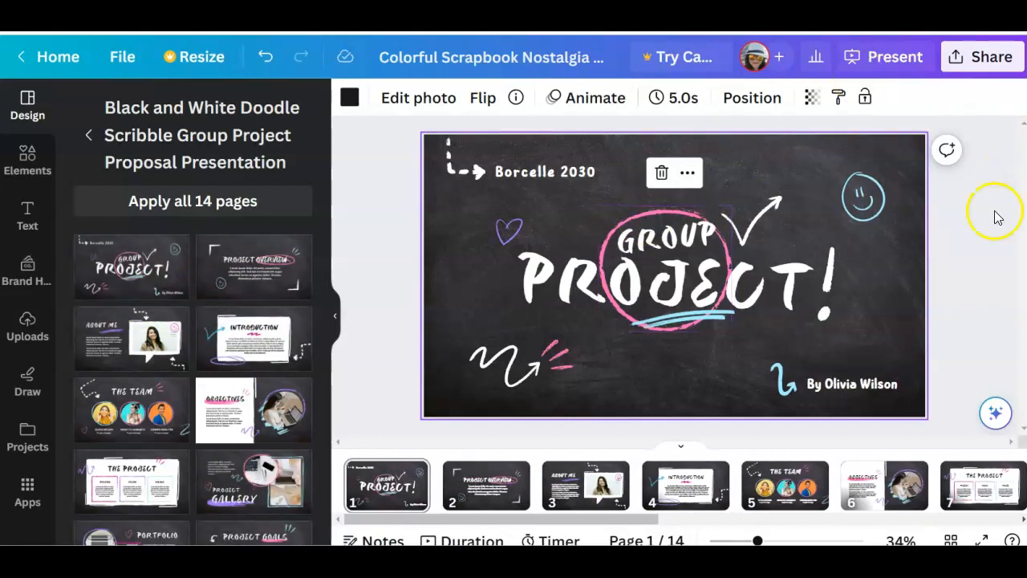
Move the "GROUP" text up near the top edge of the cover page and delete the pink circle
{"action": "left_click", "coordinate": [664, 247]}
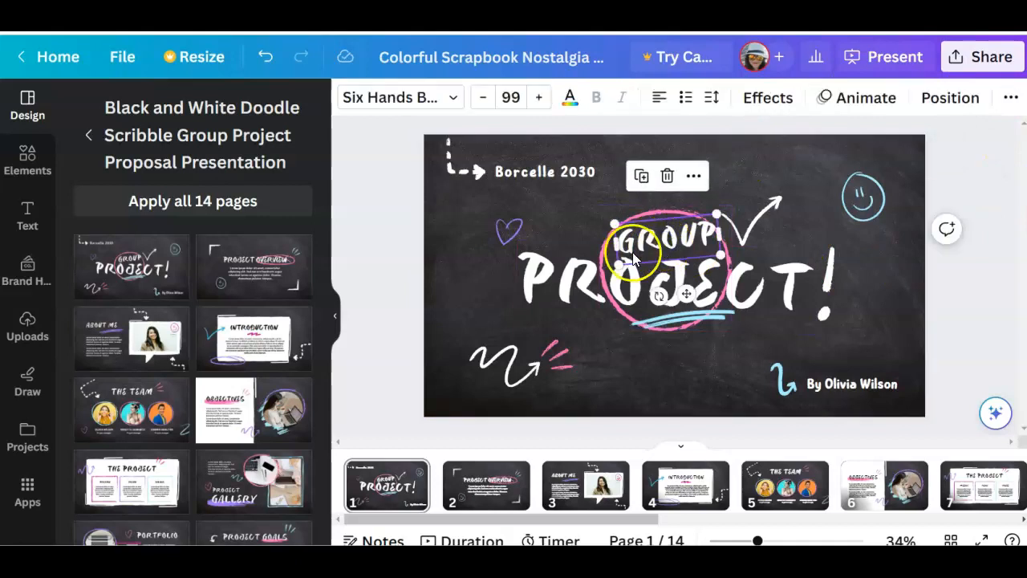
{"action": "left_click_drag", "start_coordinate": [638, 262], "coordinate": [665, 192]}
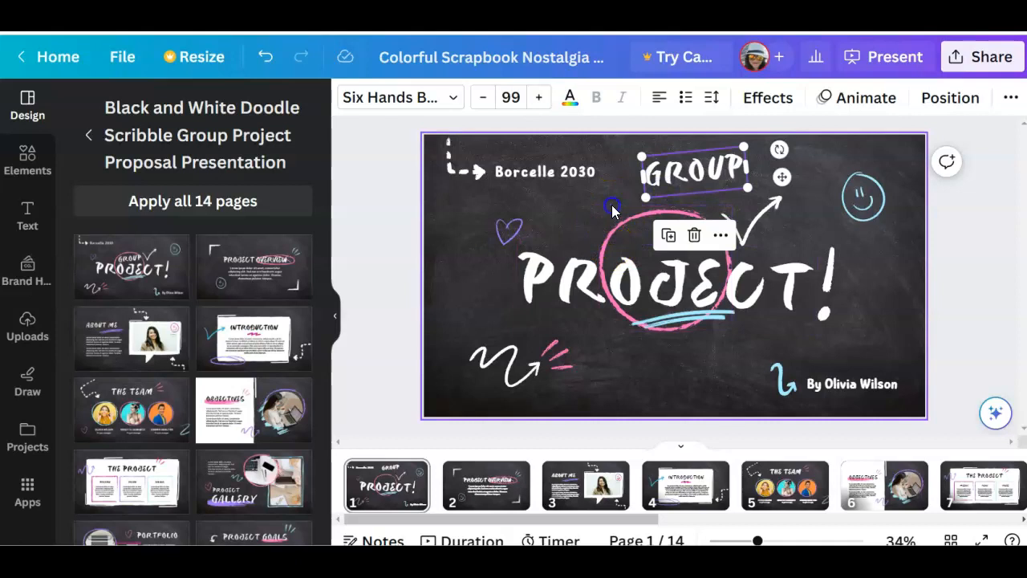
{"action": "left_click", "coordinate": [619, 218]}
{"action": "left_click", "coordinate": [621, 219]}
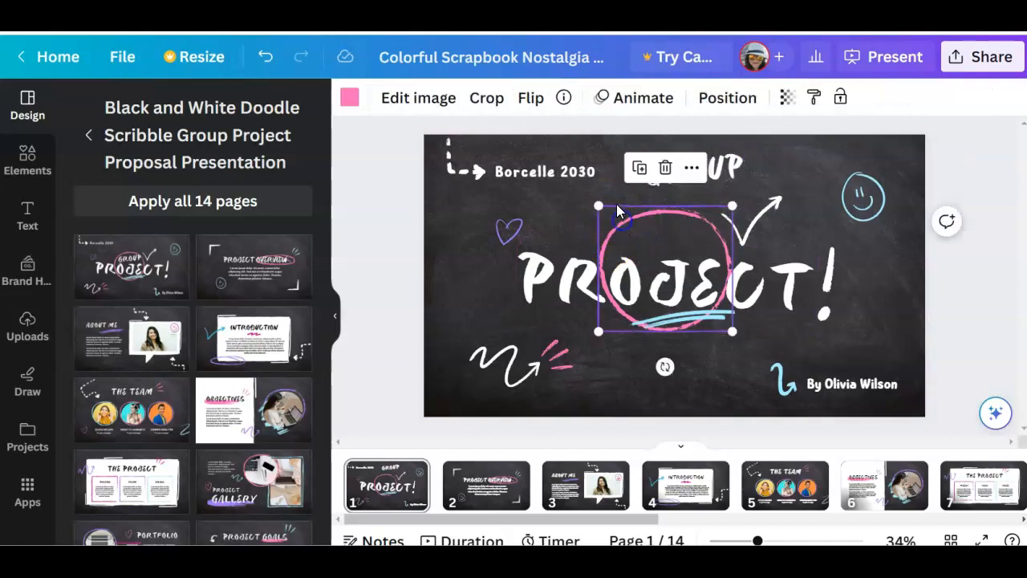
{"action": "left_click", "coordinate": [665, 170]}
Duplicate the purple heart twice, placing one copy to its right and the other to its left below the dashed arrow
{"action": "left_click", "coordinate": [677, 251]}
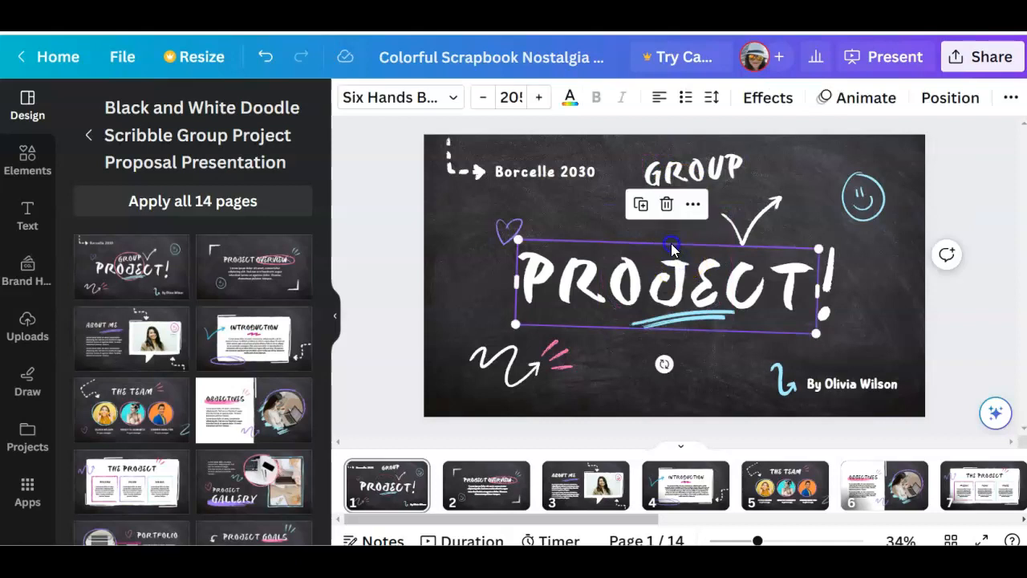
{"action": "left_click", "coordinate": [512, 233]}
{"action": "left_click_drag", "start_coordinate": [512, 232], "coordinate": [551, 195]}
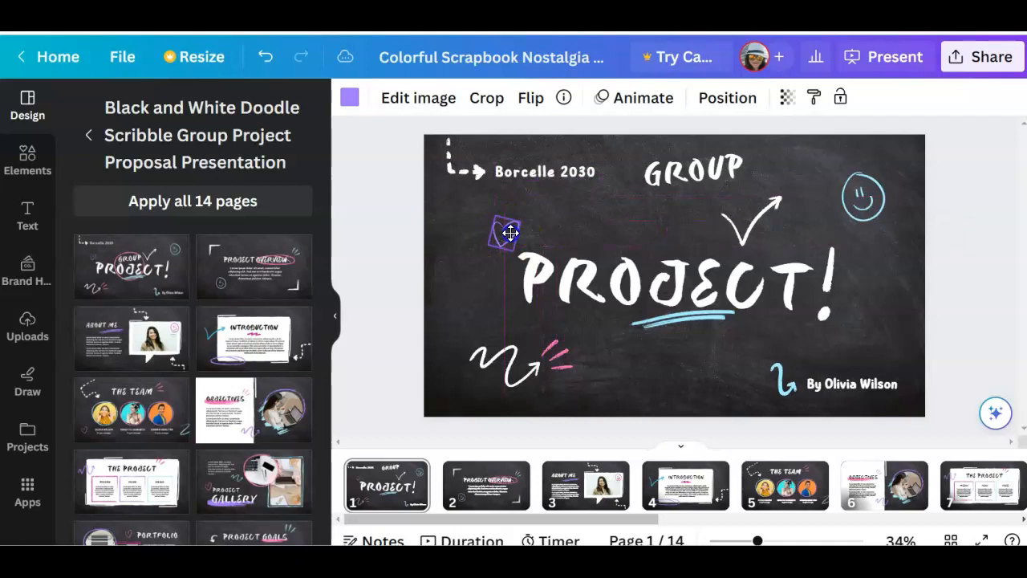
{"action": "left_click_drag", "start_coordinate": [517, 228], "coordinate": [513, 233]}
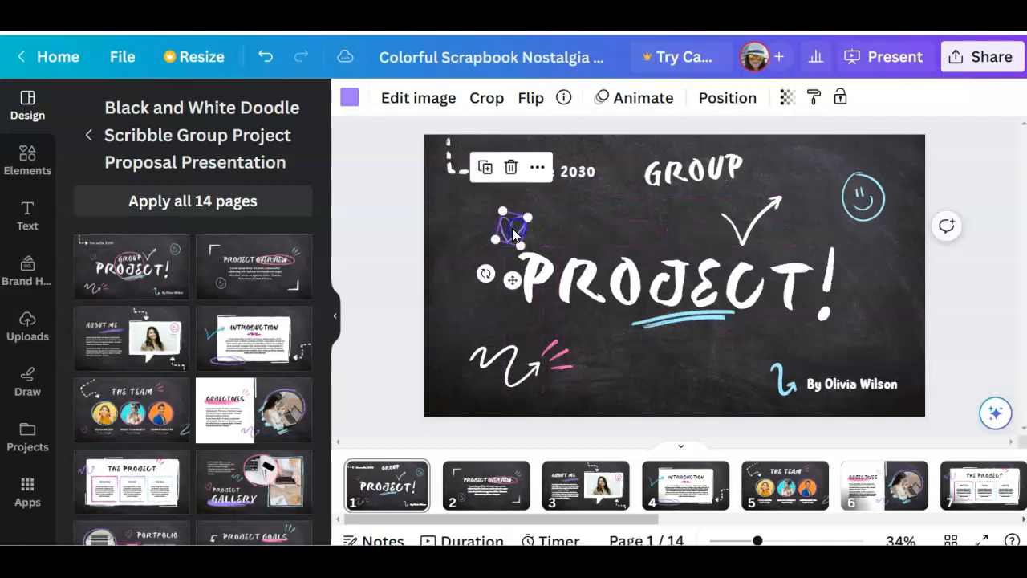
{"action": "left_click", "coordinate": [485, 169]}
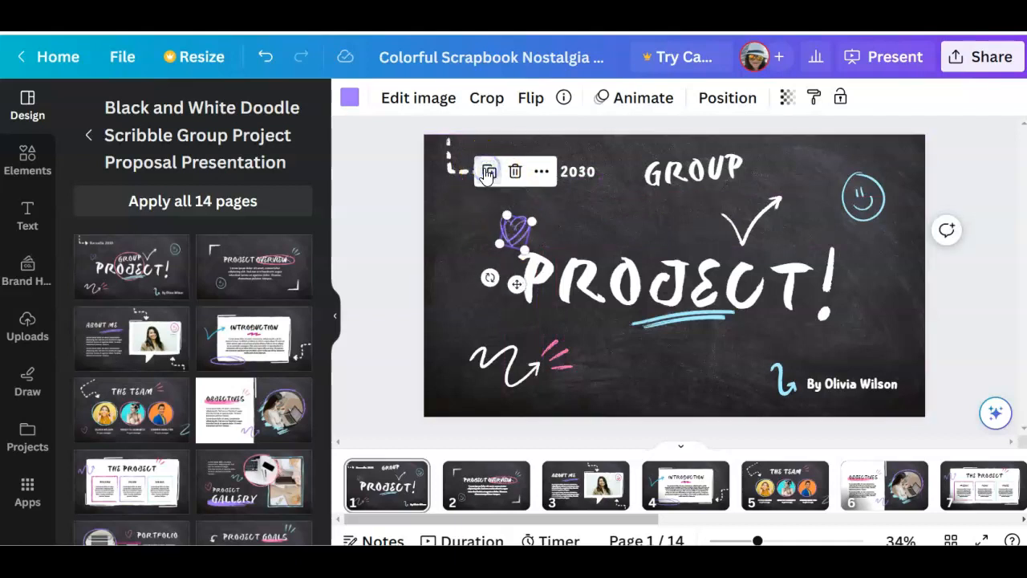
{"action": "left_click_drag", "start_coordinate": [518, 239], "coordinate": [575, 215]}
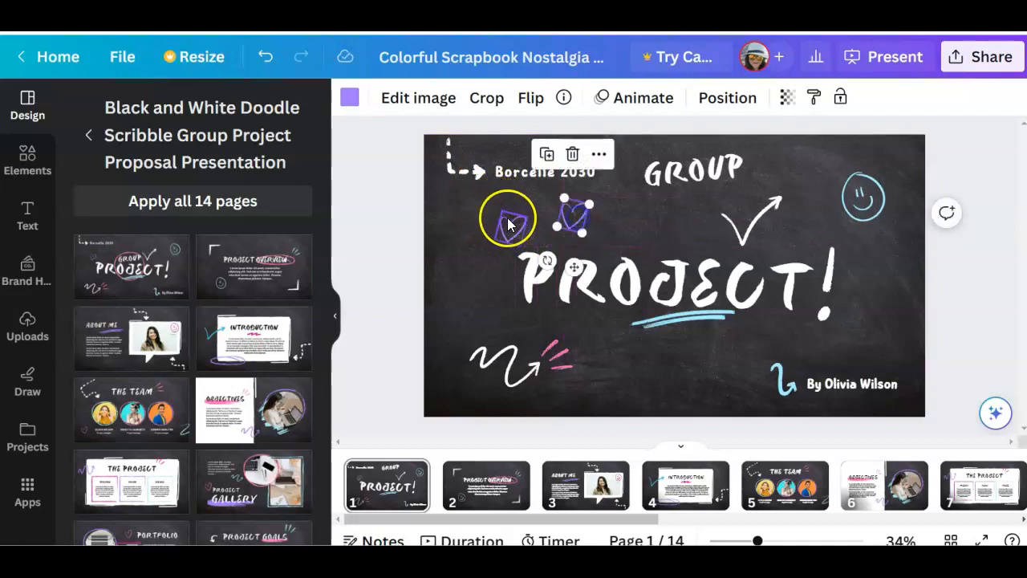
{"action": "left_click", "coordinate": [551, 156]}
{"action": "mouse_move", "coordinate": [639, 207]}
{"action": "left_mouse_down"}
{"action": "mouse_move", "coordinate": [498, 218]}
{"action": "mouse_move", "coordinate": [457, 201]}
{"action": "left_mouse_up"}
Move the blue smiley face below the "PROJECT" title and enlarge the white squiggly arrow
{"action": "left_click", "coordinate": [858, 201]}
{"action": "mouse_move", "coordinate": [859, 201]}
{"action": "left_mouse_down"}
{"action": "mouse_move", "coordinate": [668, 380]}
{"action": "mouse_move", "coordinate": [656, 367]}
{"action": "left_mouse_up"}
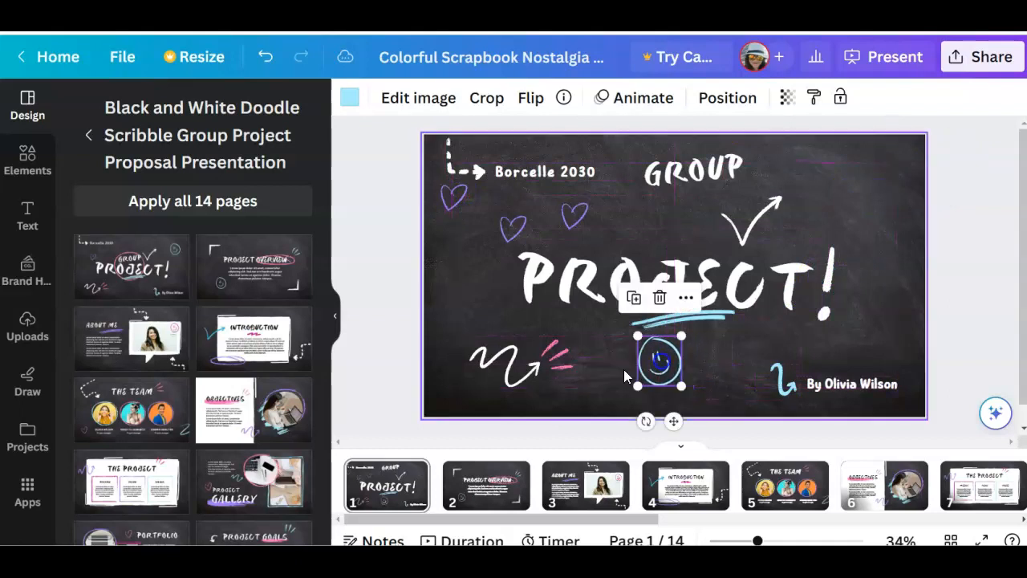
{"action": "left_click", "coordinate": [487, 357]}
{"action": "mouse_move", "coordinate": [473, 335]}
{"action": "left_mouse_down"}
{"action": "mouse_move", "coordinate": [427, 290]}
{"action": "mouse_move", "coordinate": [445, 308]}
{"action": "mouse_move", "coordinate": [439, 302]}
{"action": "left_mouse_up"}
Delete the author byline from the cover page, then enlarge the blue curved arrow and shift it into the freed space
{"action": "left_click", "coordinate": [754, 387]}
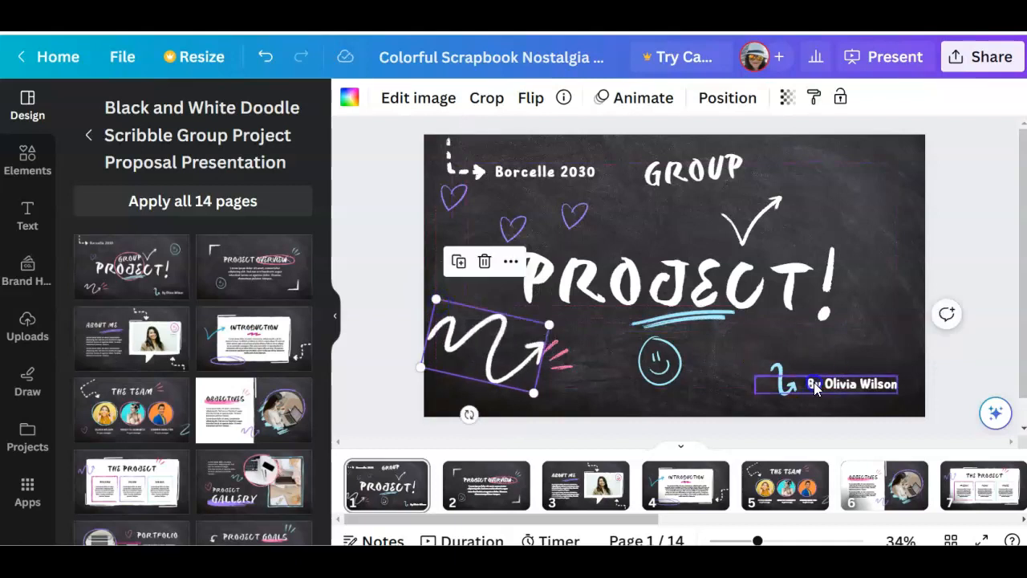
{"action": "left_click_drag", "start_coordinate": [755, 375], "coordinate": [720, 371]}
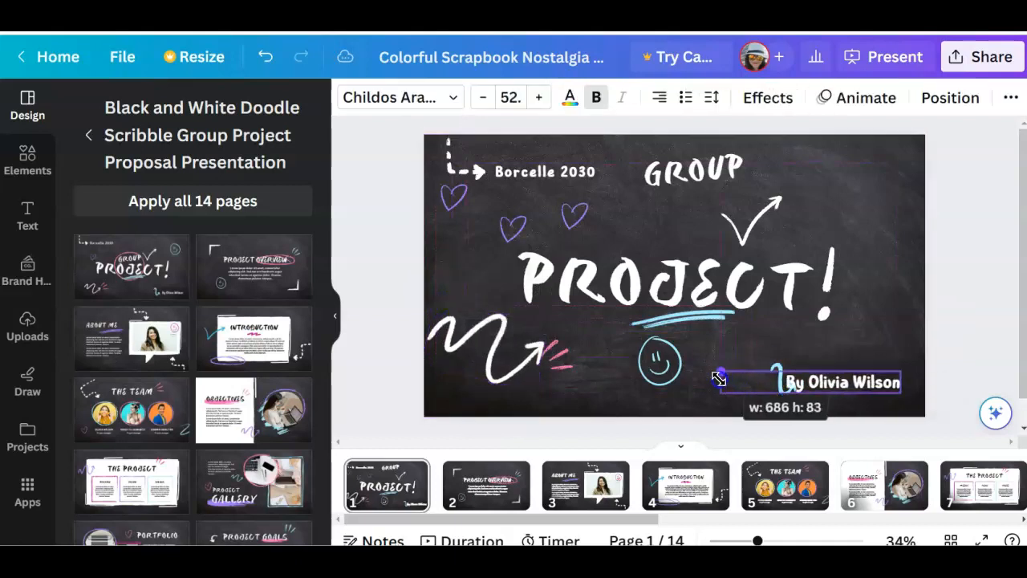
{"action": "left_click", "coordinate": [810, 333]}
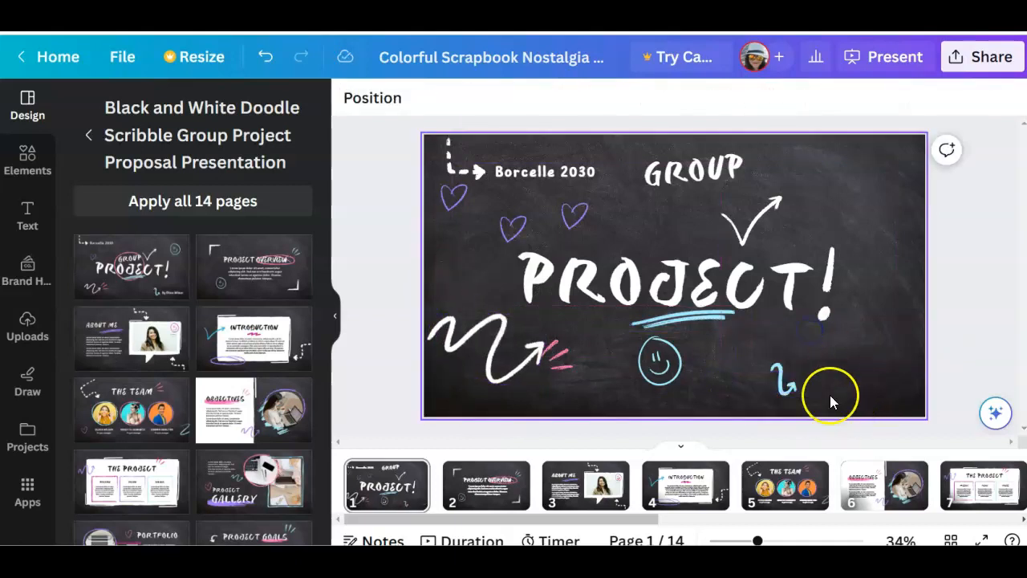
{"action": "left_click", "coordinate": [780, 377]}
{"action": "mouse_move", "coordinate": [783, 353]}
{"action": "left_mouse_down"}
{"action": "mouse_move", "coordinate": [788, 333]}
{"action": "mouse_move", "coordinate": [861, 350]}
{"action": "left_mouse_up"}
Try the Childos Arabic and Six Hands Brush fonts on the "PROJECT" title and set it to Lemon Tuesday
{"action": "left_click", "coordinate": [800, 286]}
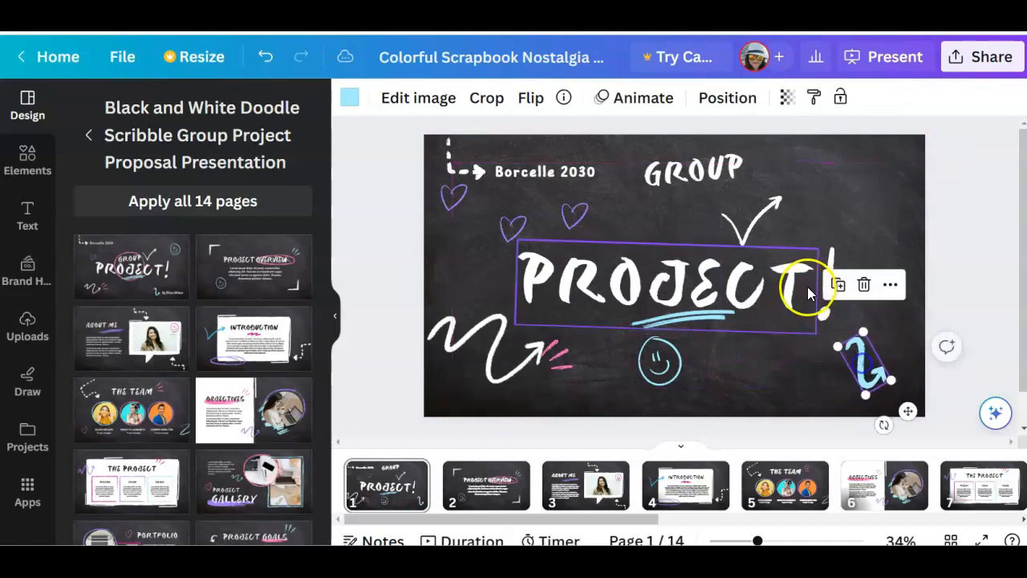
{"action": "double_click", "coordinate": [539, 274]}
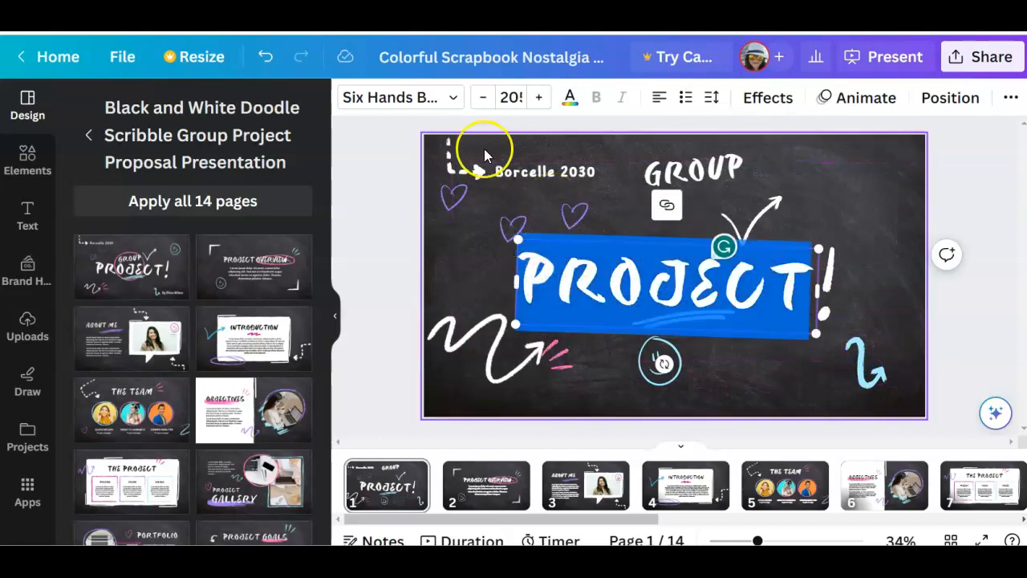
{"action": "left_click", "coordinate": [451, 108]}
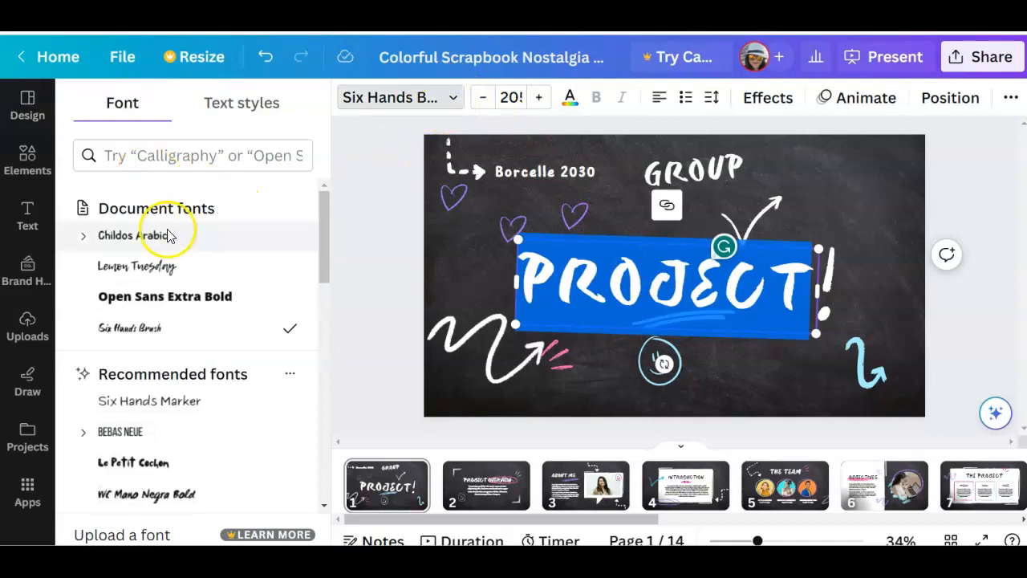
{"action": "left_click", "coordinate": [182, 265]}
{"action": "left_click", "coordinate": [180, 236]}
{"action": "left_click", "coordinate": [162, 329]}
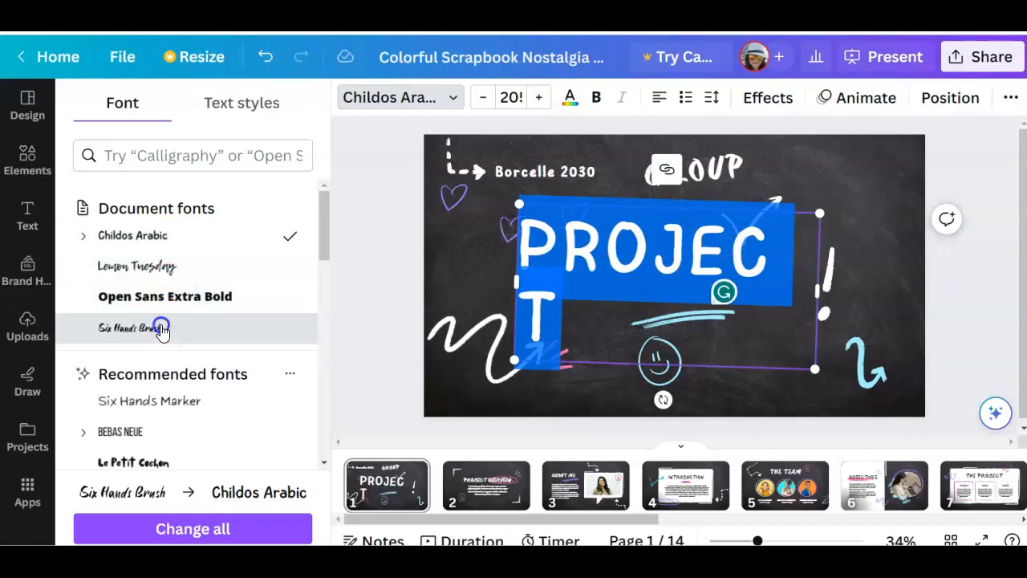
{"action": "left_click", "coordinate": [154, 265]}
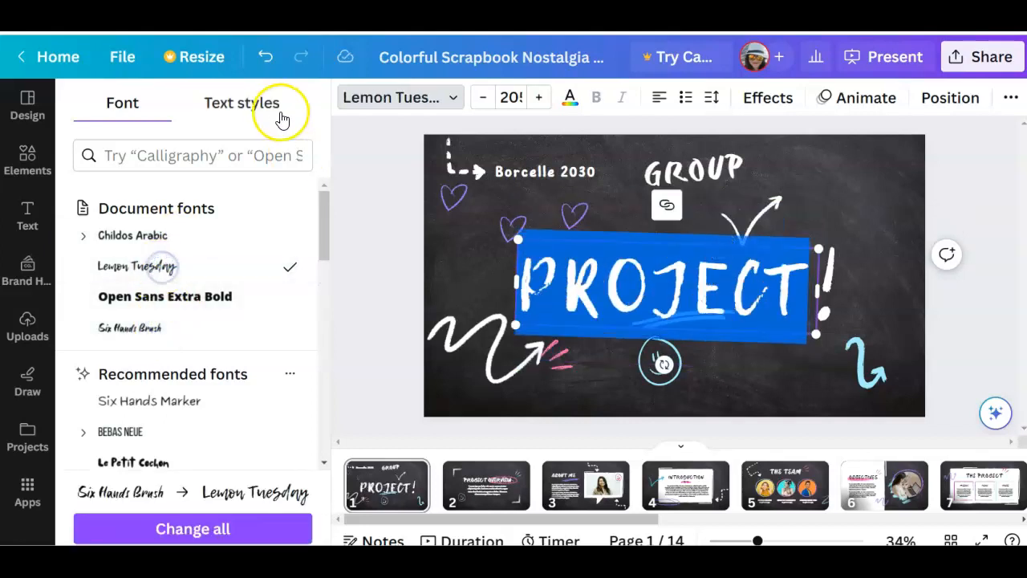
Set the "PROJECT" title's font size to 150 and center-align its text
{"action": "left_click", "coordinate": [508, 97]}
{"action": "type", "text": "15"}
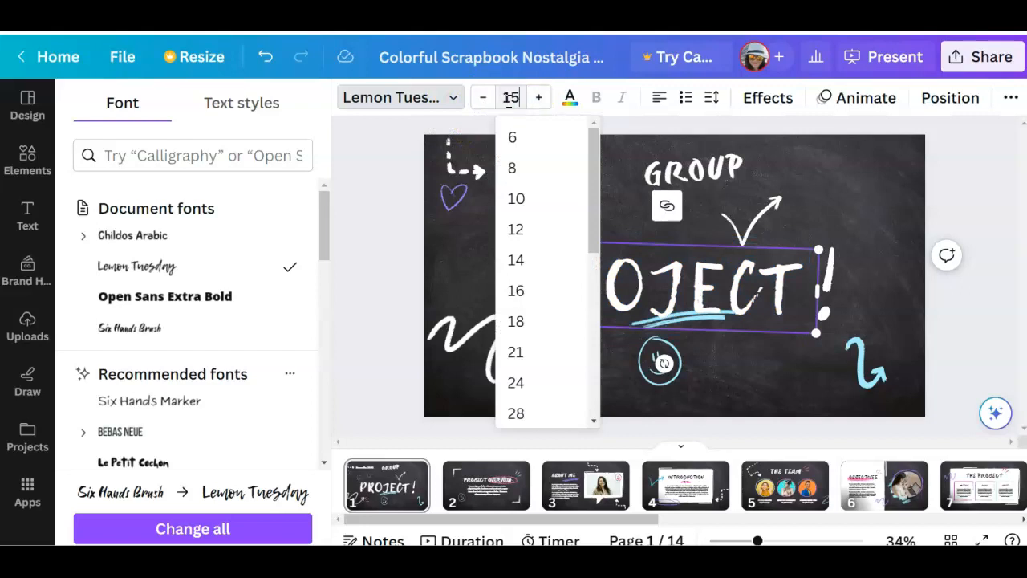
{"action": "type", "text": "0"}
{"action": "key", "text": "Return"}
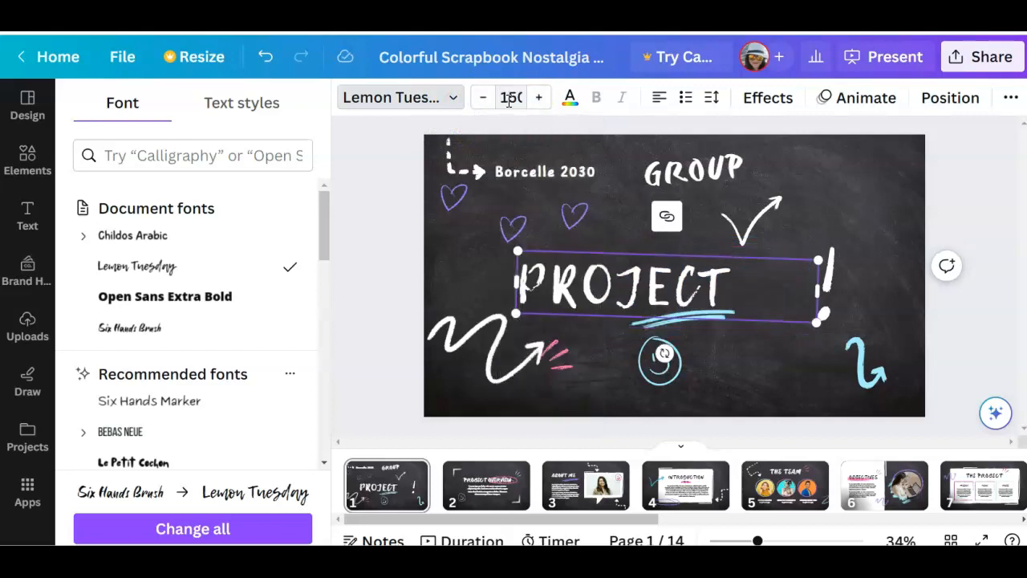
{"action": "left_click", "coordinate": [660, 100]}
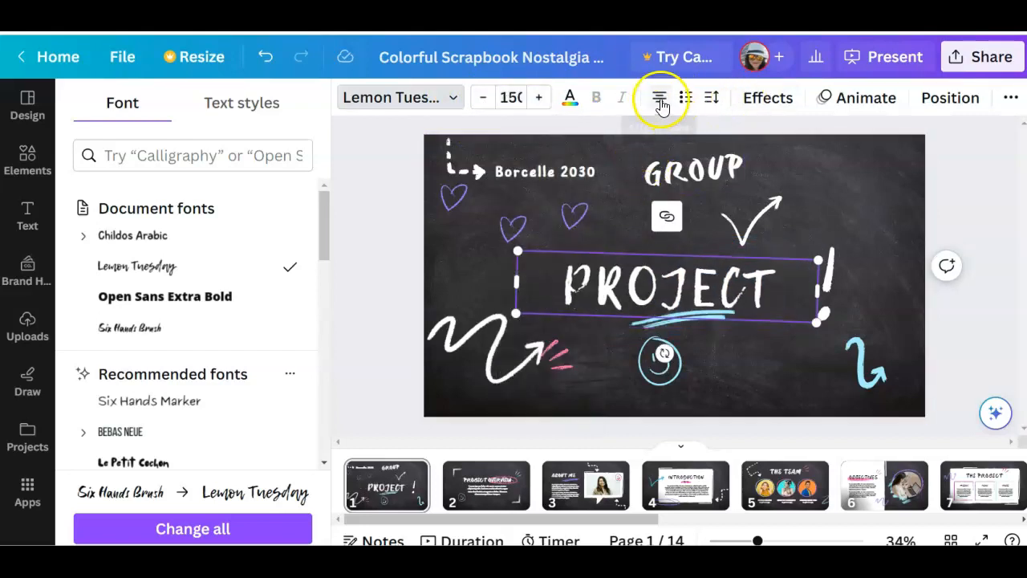
Color the "PROJECT" title bright pink (#eb04a3), try applying that color change across all pages, and undo the all-pages change
{"action": "left_click", "coordinate": [570, 99]}
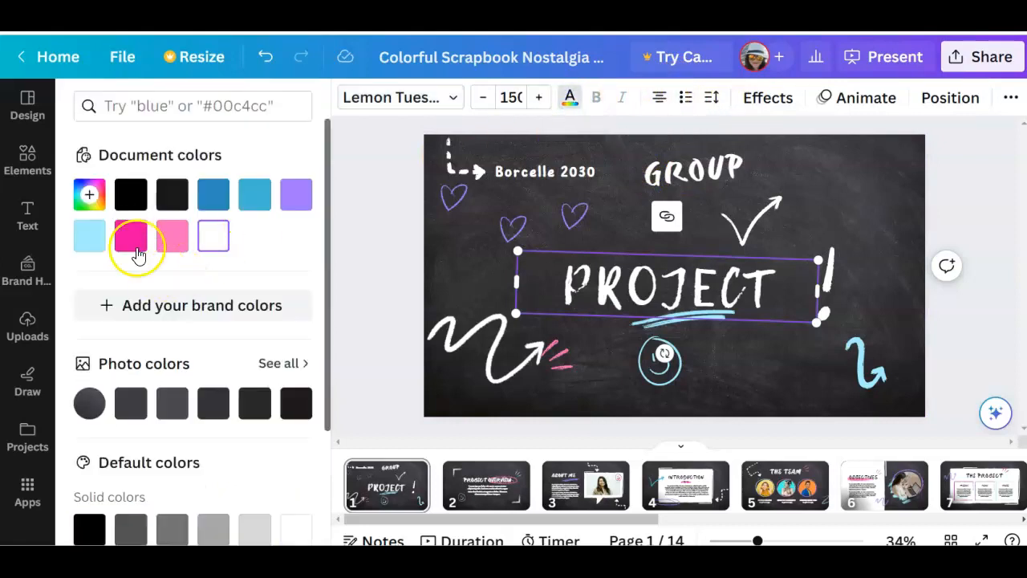
{"action": "left_click", "coordinate": [133, 239]}
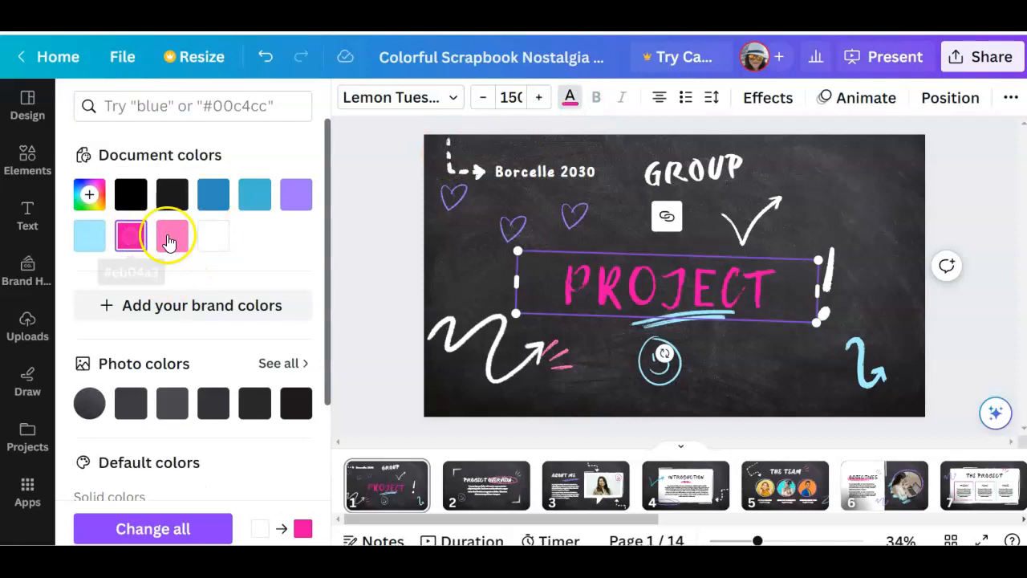
{"action": "scroll", "coordinate": [188, 252], "scroll_direction": "down", "scroll_amount": 3}
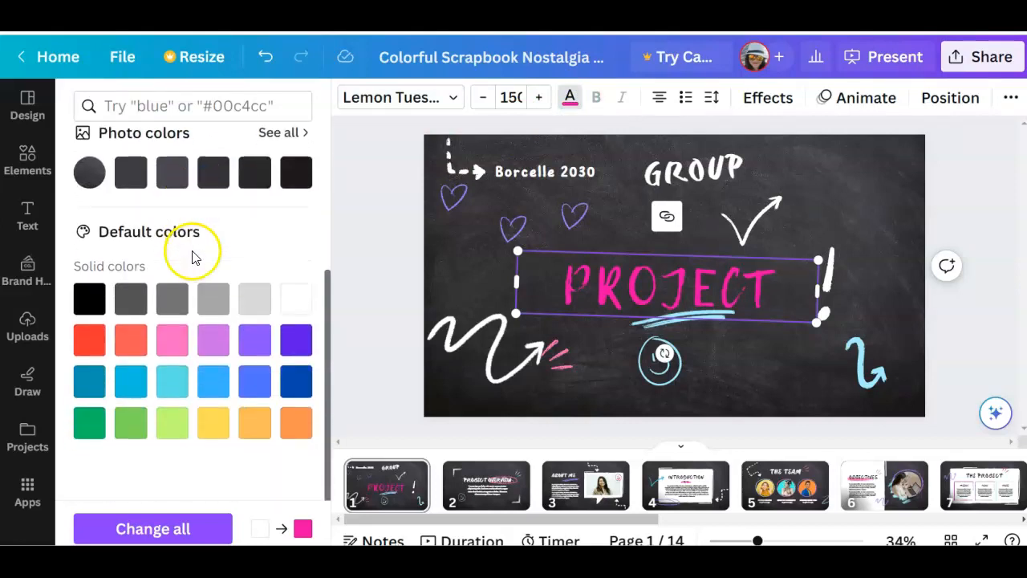
{"action": "scroll", "coordinate": [180, 456], "scroll_direction": "up", "scroll_amount": 3}
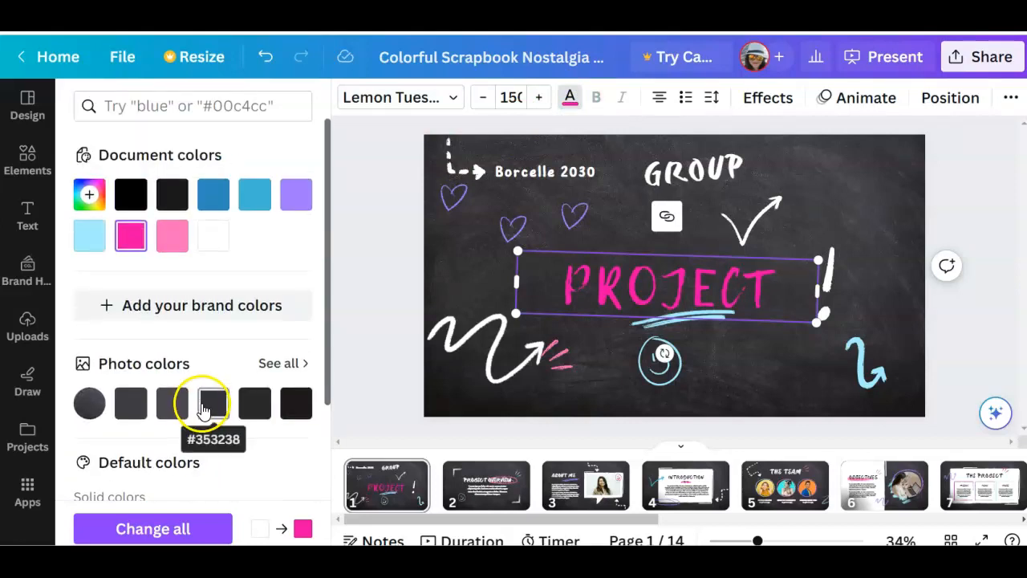
{"action": "left_click", "coordinate": [183, 533]}
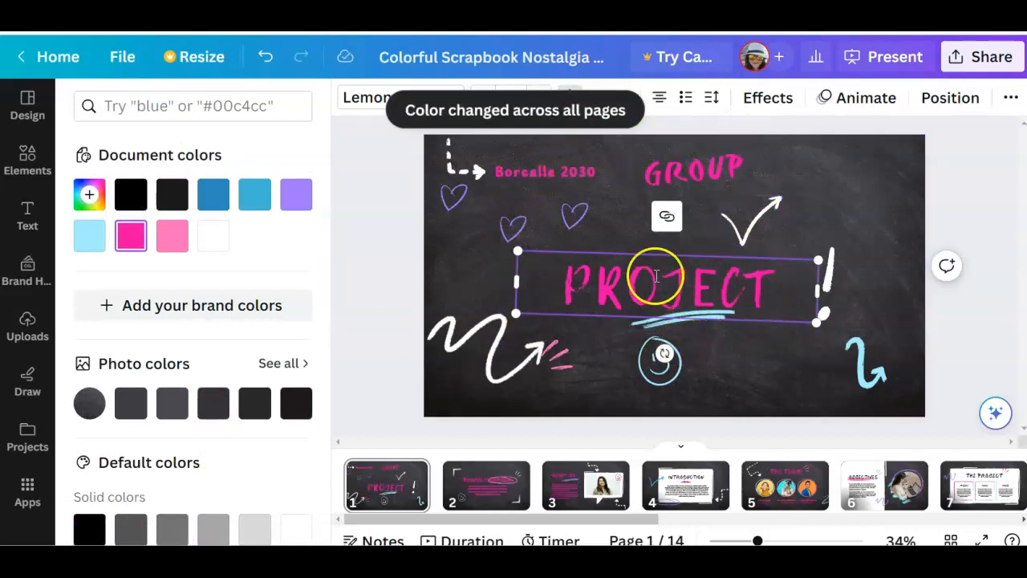
{"action": "left_click", "coordinate": [267, 57]}
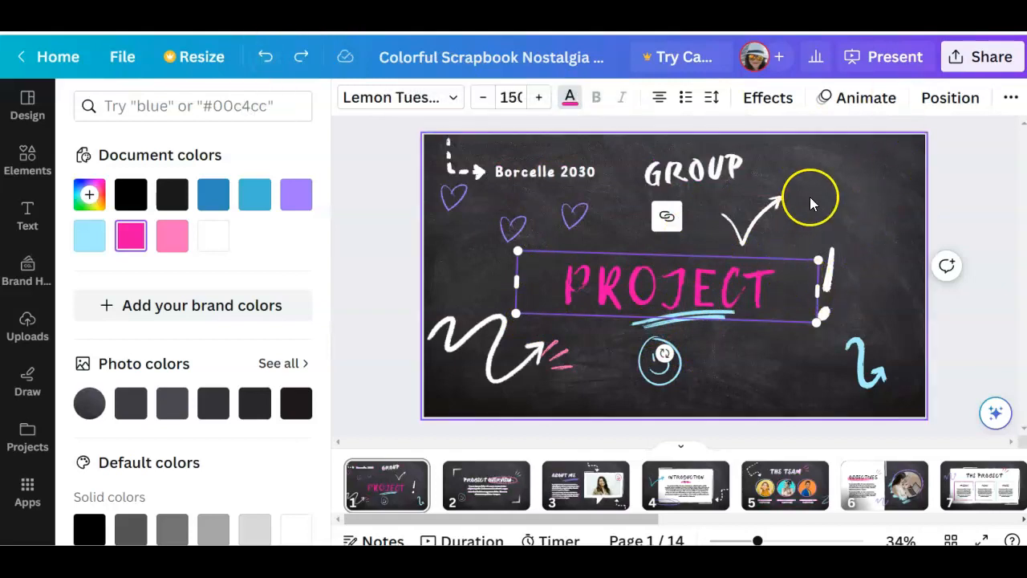
Try other text alignments on the "PROJECT" title, return it to centered, and try to bold its text
{"action": "left_click", "coordinate": [657, 99]}
{"action": "left_click", "coordinate": [657, 101]}
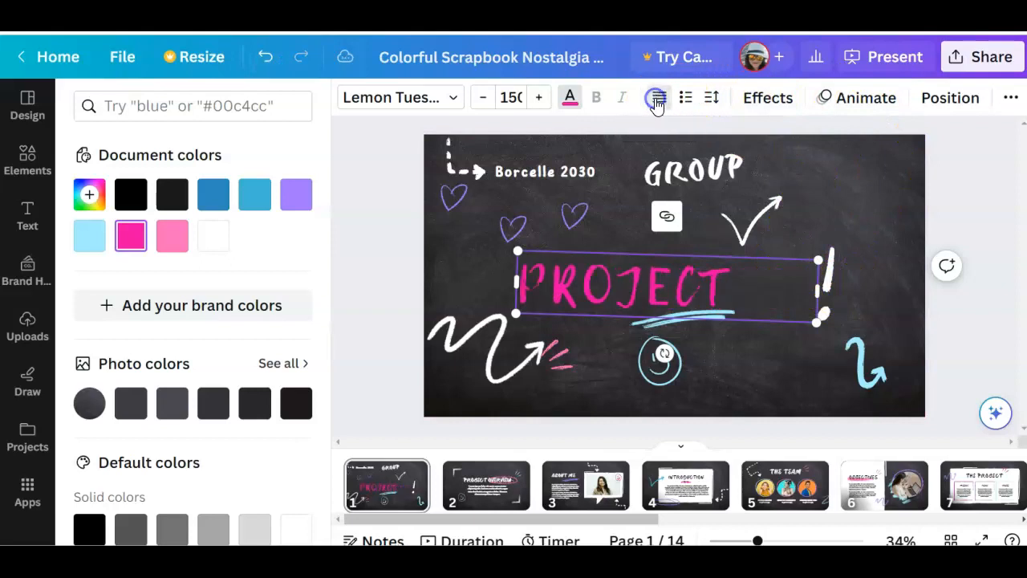
{"action": "left_click", "coordinate": [657, 101]}
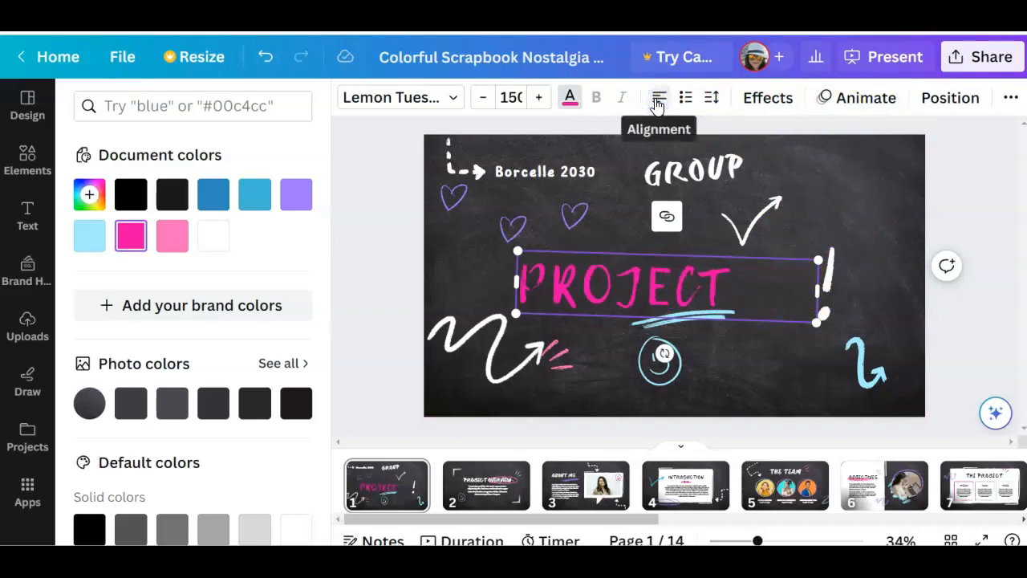
{"action": "left_click", "coordinate": [657, 101]}
{"action": "left_click", "coordinate": [551, 275]}
{"action": "left_click_drag", "start_coordinate": [550, 275], "coordinate": [785, 291]}
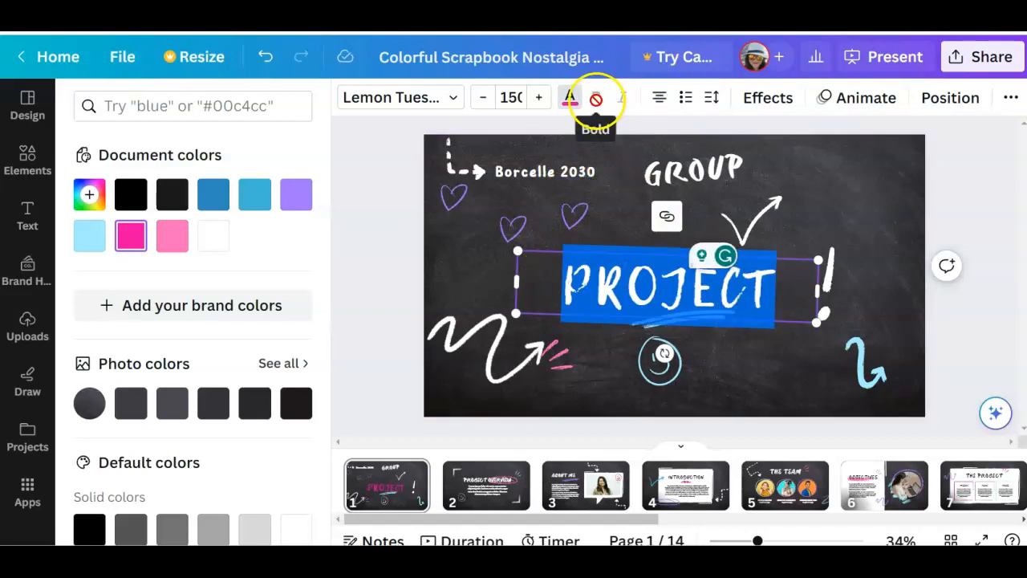
{"action": "left_click", "coordinate": [626, 368]}
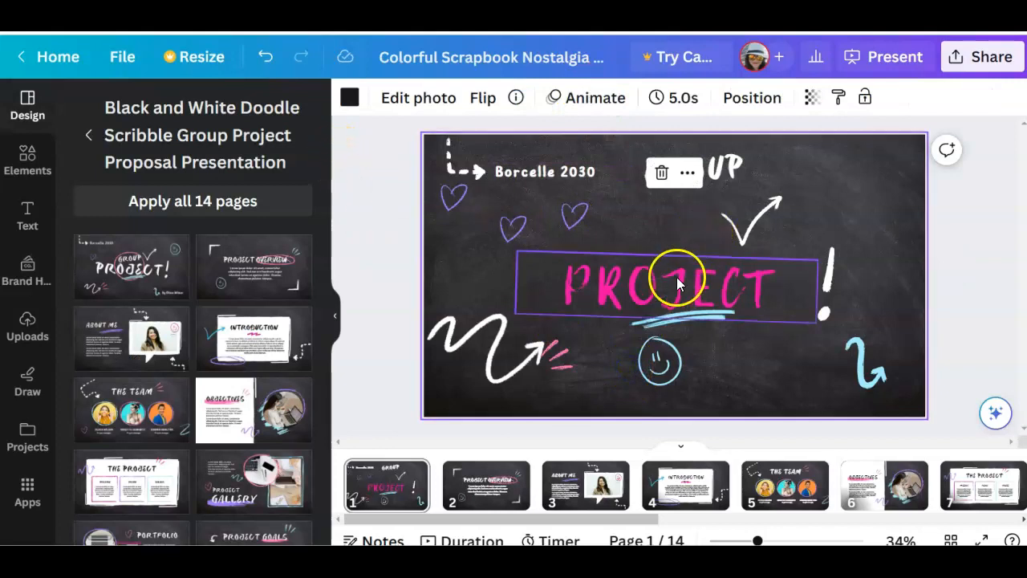
Add the pink brushed circle graphic to the cover page, shrink it, and place it in the page's upper-right corner
{"action": "left_click", "coordinate": [29, 160]}
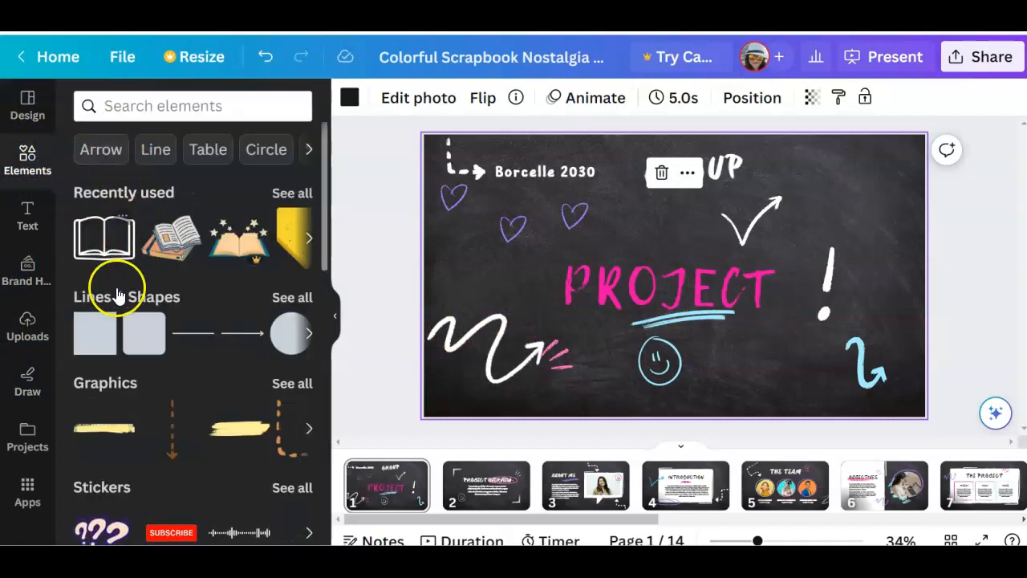
{"action": "left_click", "coordinate": [310, 433]}
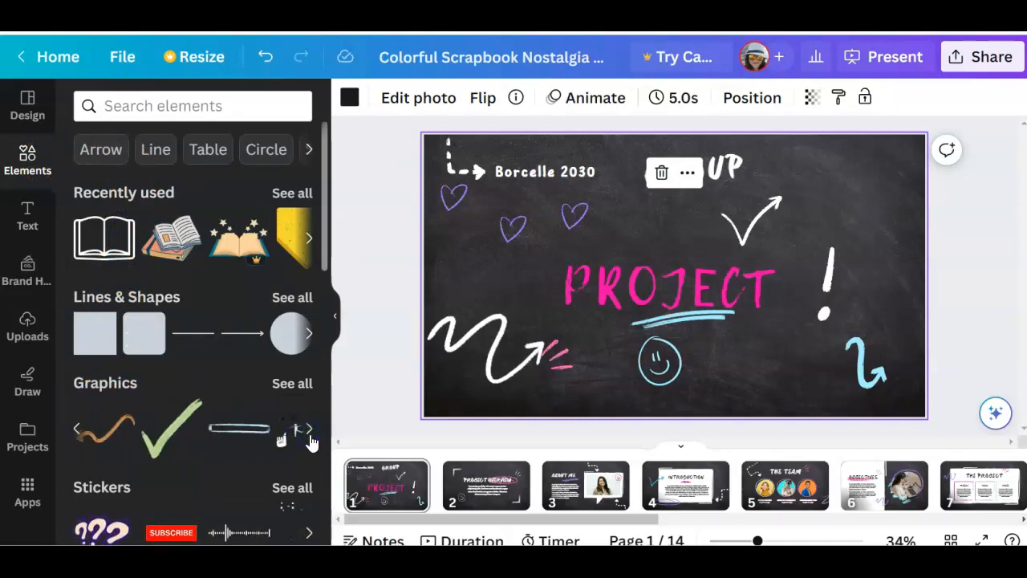
{"action": "left_click", "coordinate": [310, 434]}
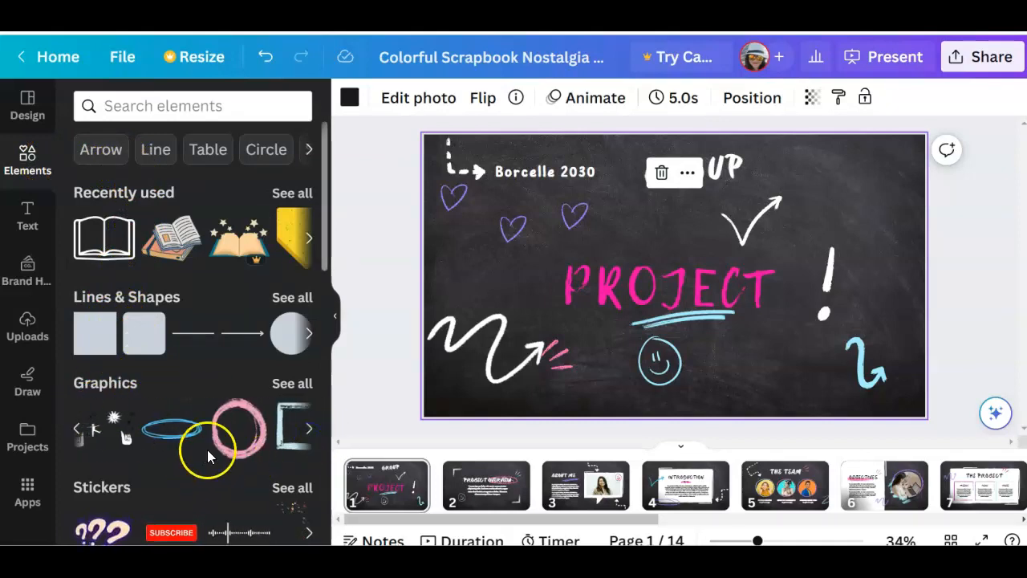
{"action": "left_click", "coordinate": [237, 454]}
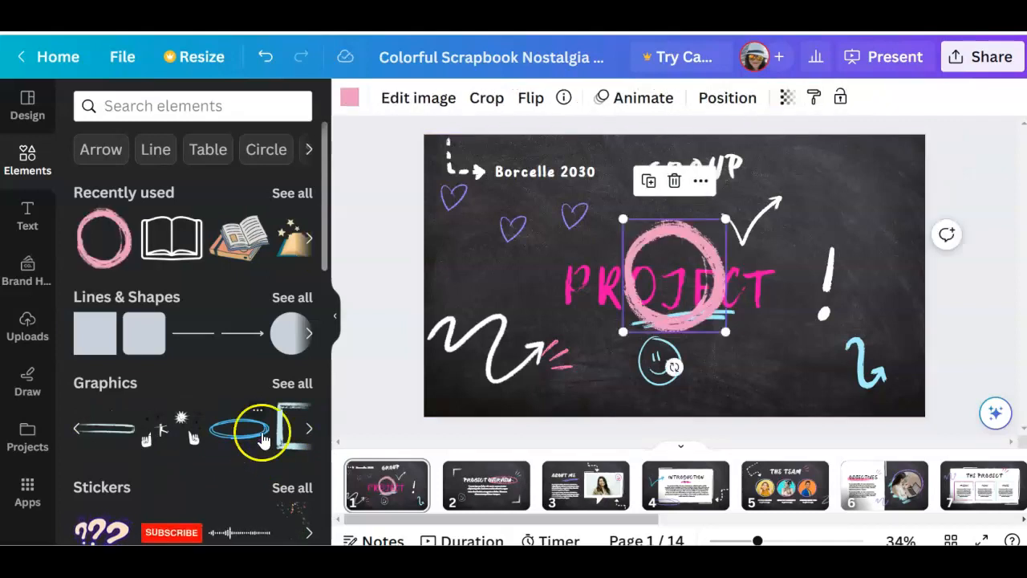
{"action": "left_click_drag", "start_coordinate": [624, 222], "coordinate": [853, 159]}
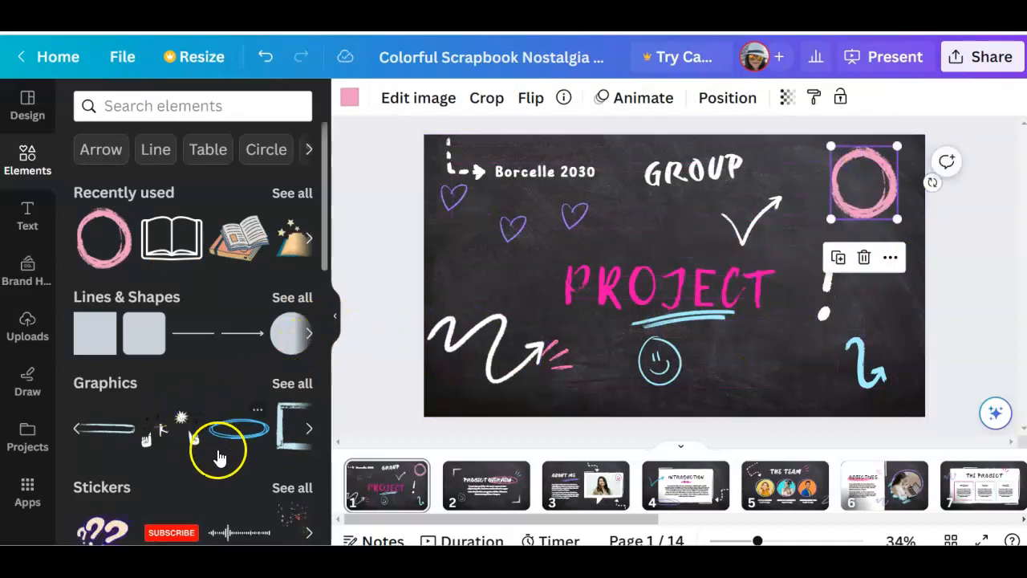
Try the confetti sticker on the cover page in different sizes and positions, and delete it
{"action": "scroll", "coordinate": [170, 466], "scroll_direction": "down", "scroll_amount": 2}
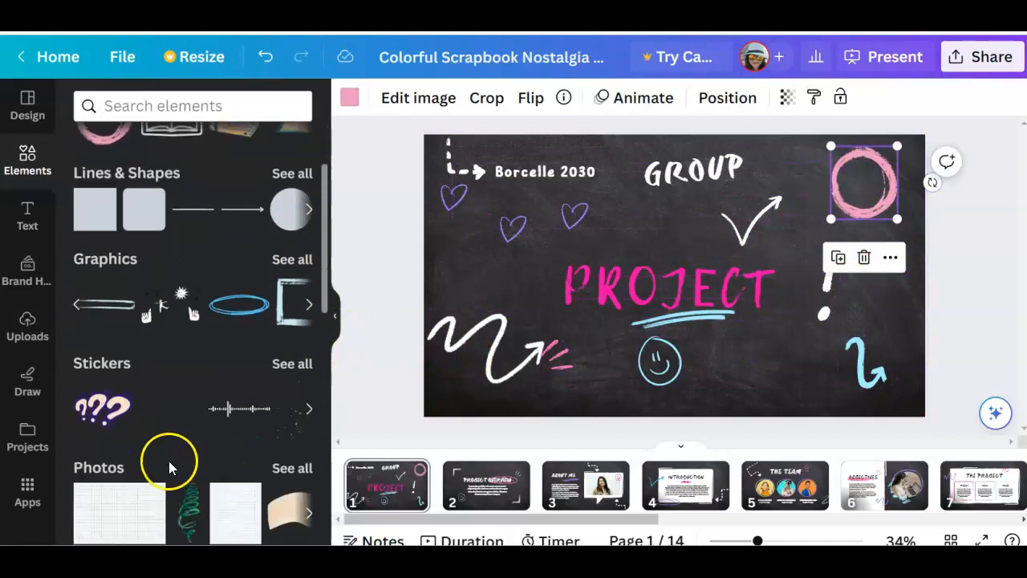
{"action": "left_click", "coordinate": [309, 407]}
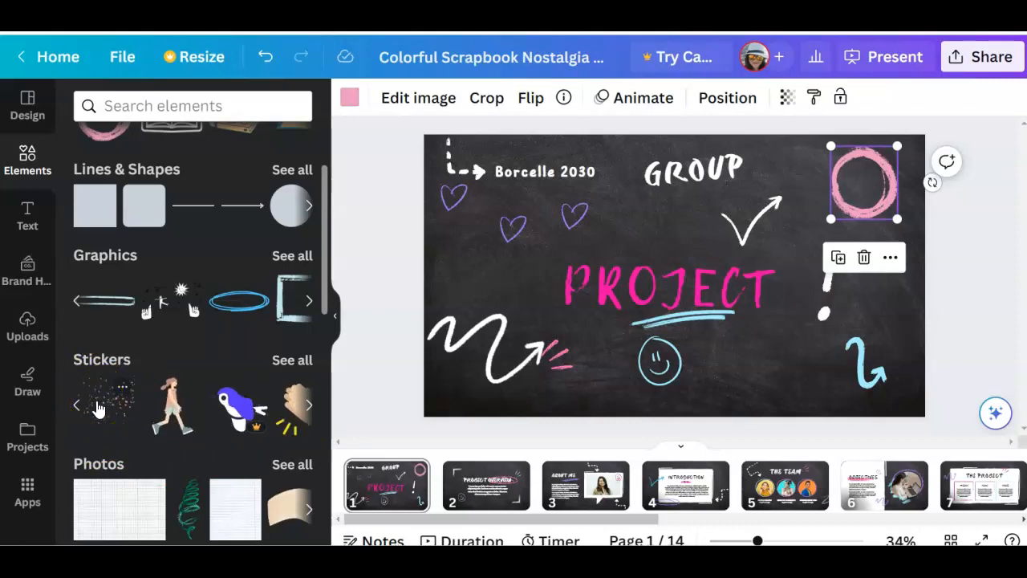
{"action": "left_click", "coordinate": [96, 408]}
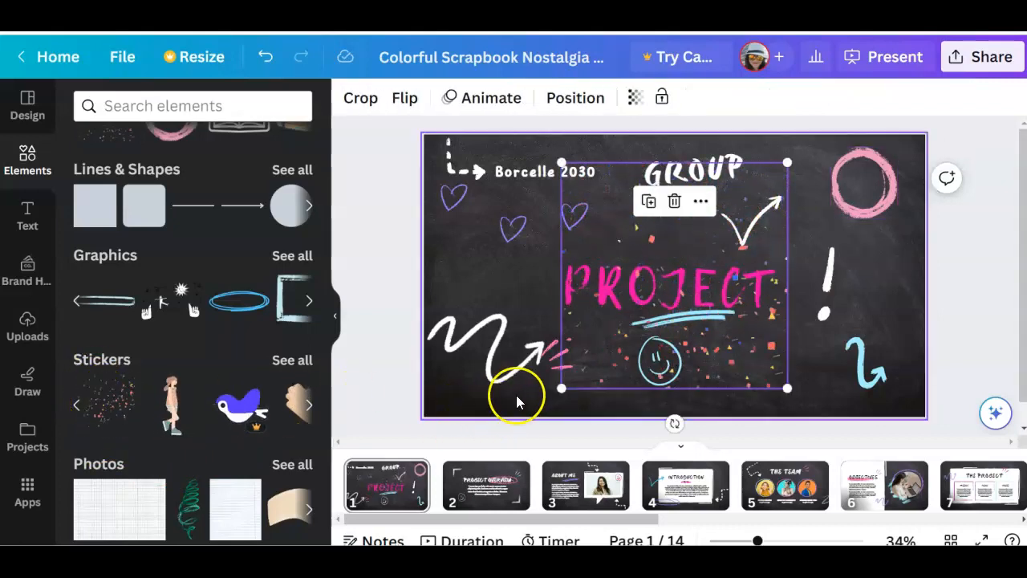
{"action": "left_click_drag", "start_coordinate": [562, 389], "coordinate": [516, 398]}
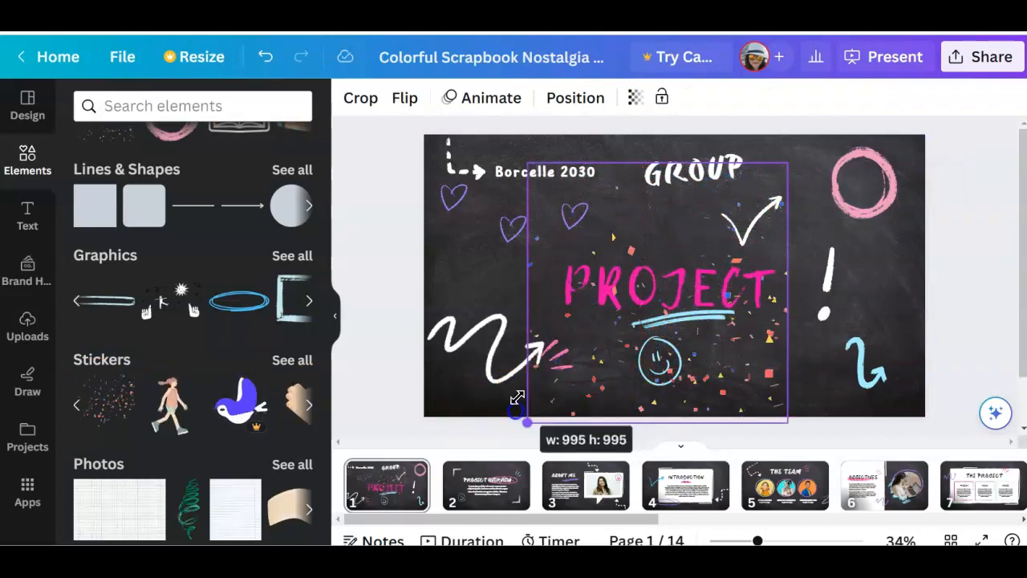
{"action": "left_click_drag", "start_coordinate": [790, 161], "coordinate": [809, 146]}
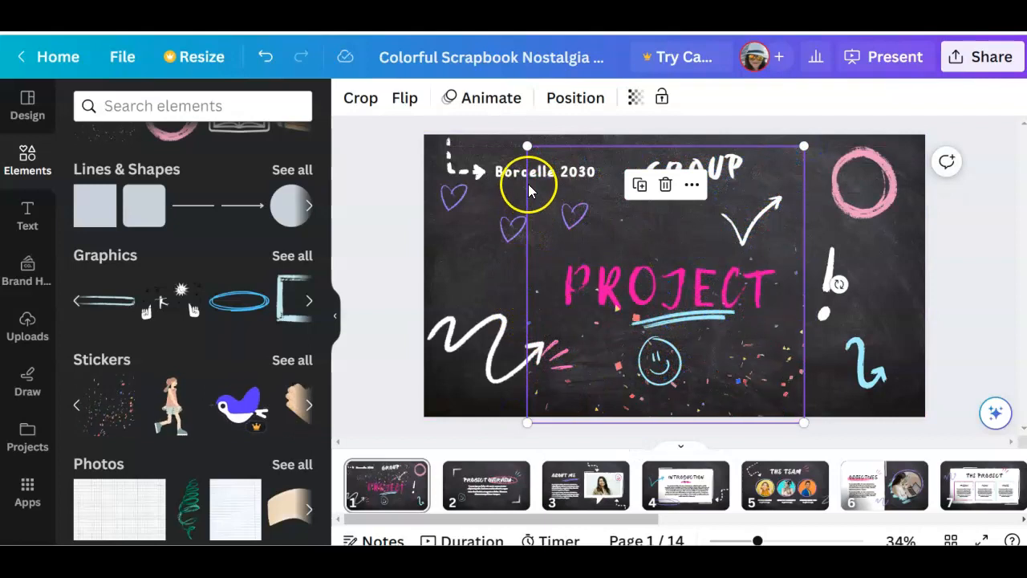
{"action": "left_click_drag", "start_coordinate": [527, 146], "coordinate": [845, 241]}
{"action": "left_click_drag", "start_coordinate": [811, 290], "coordinate": [656, 393]}
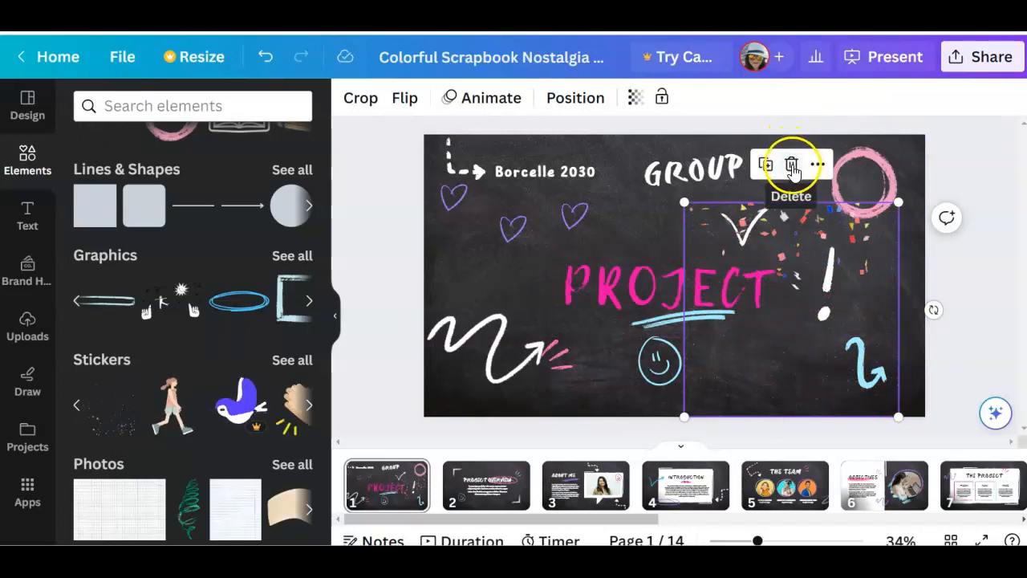
{"action": "left_click", "coordinate": [792, 170]}
Try a plain table with three columns and four rows on the cover page, enlarge it, and delete the table
{"action": "scroll", "coordinate": [176, 365], "scroll_direction": "down", "scroll_amount": 2}
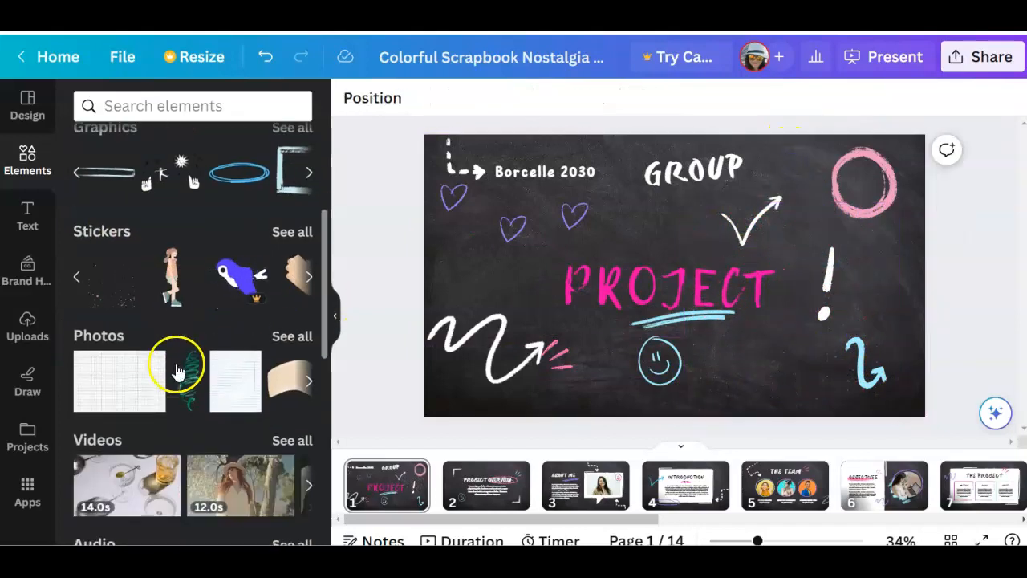
{"action": "scroll", "coordinate": [178, 377], "scroll_direction": "down", "scroll_amount": 6}
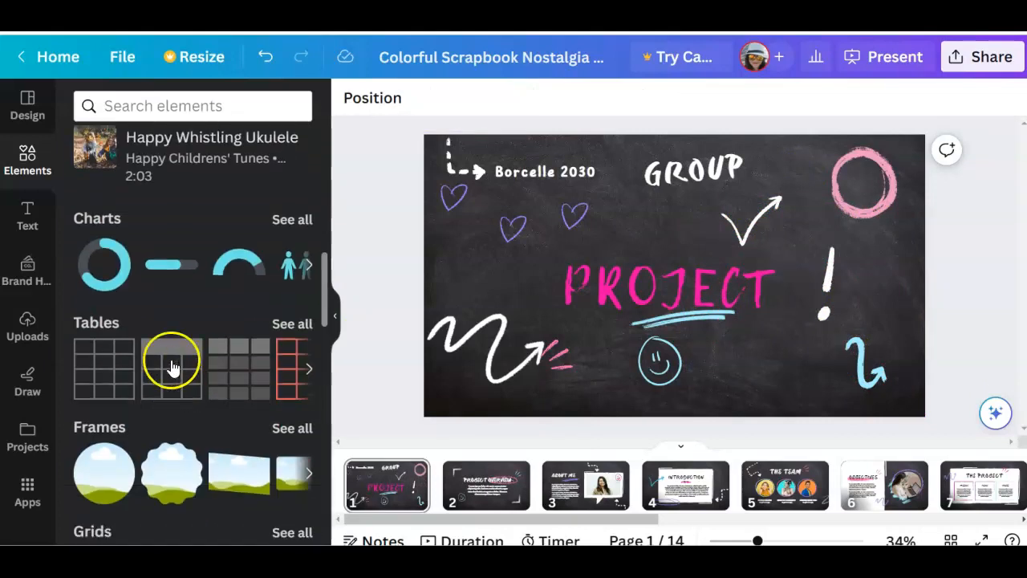
{"action": "left_click", "coordinate": [98, 371]}
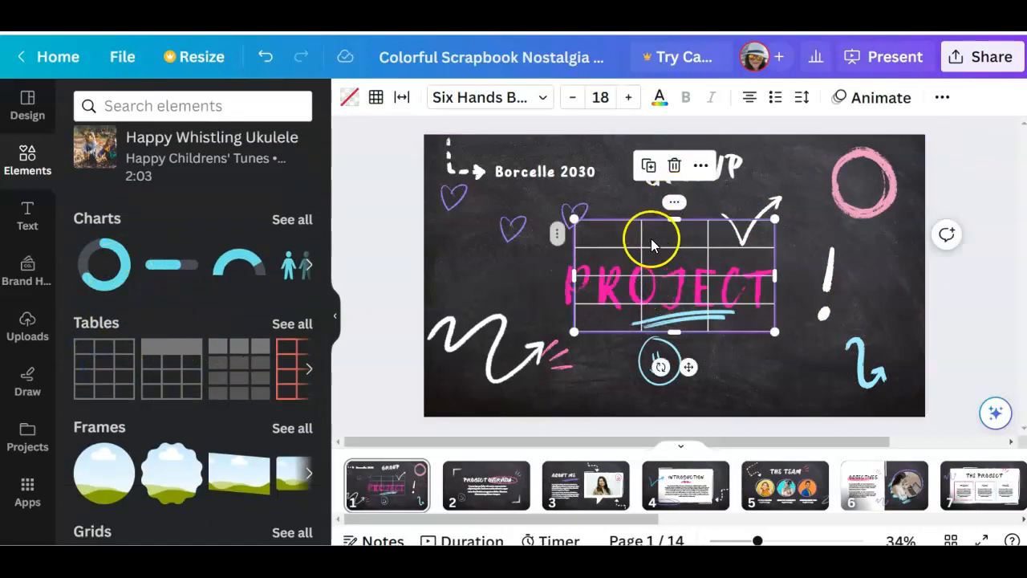
{"action": "left_click", "coordinate": [603, 238]}
{"action": "left_click_drag", "start_coordinate": [775, 329], "coordinate": [843, 385]}
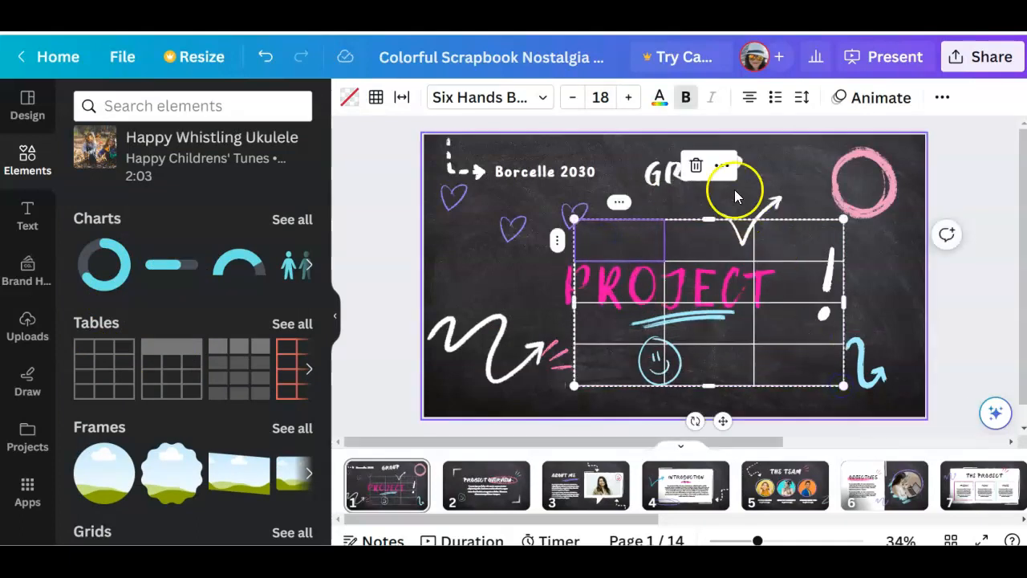
{"action": "left_click", "coordinate": [697, 167]}
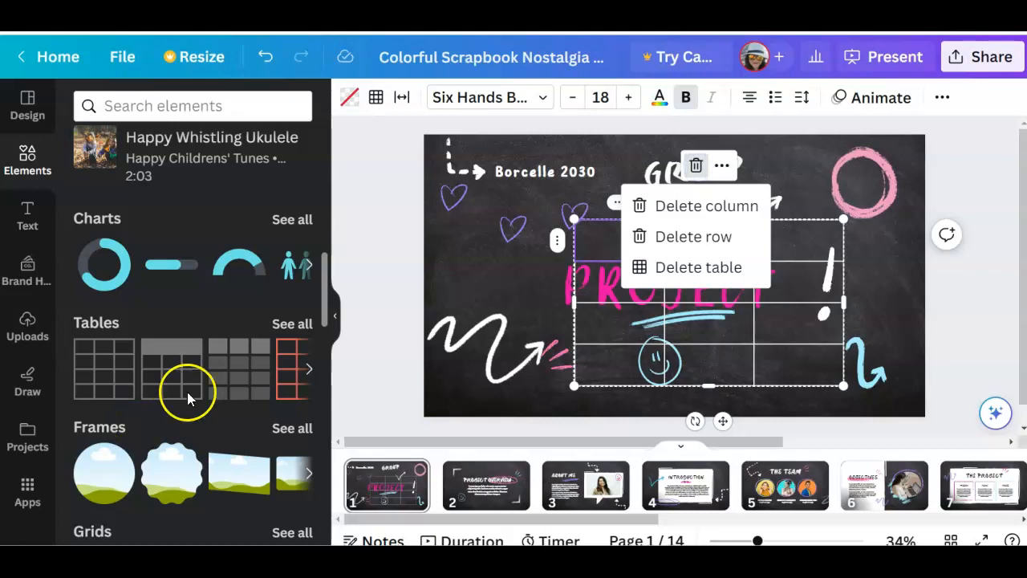
{"action": "left_click", "coordinate": [695, 267]}
Browse the graphics collections among the elements and open the Bold Monoline Home collection
{"action": "scroll", "coordinate": [233, 361], "scroll_direction": "down", "scroll_amount": 2}
{"action": "scroll", "coordinate": [231, 361], "scroll_direction": "down", "scroll_amount": 3}
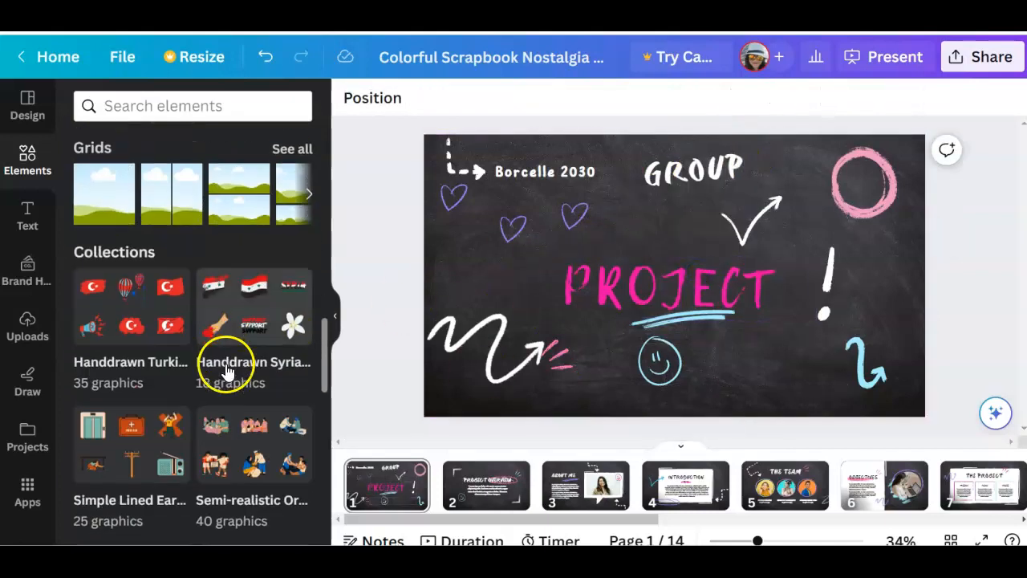
{"action": "scroll", "coordinate": [190, 369], "scroll_direction": "down", "scroll_amount": 5}
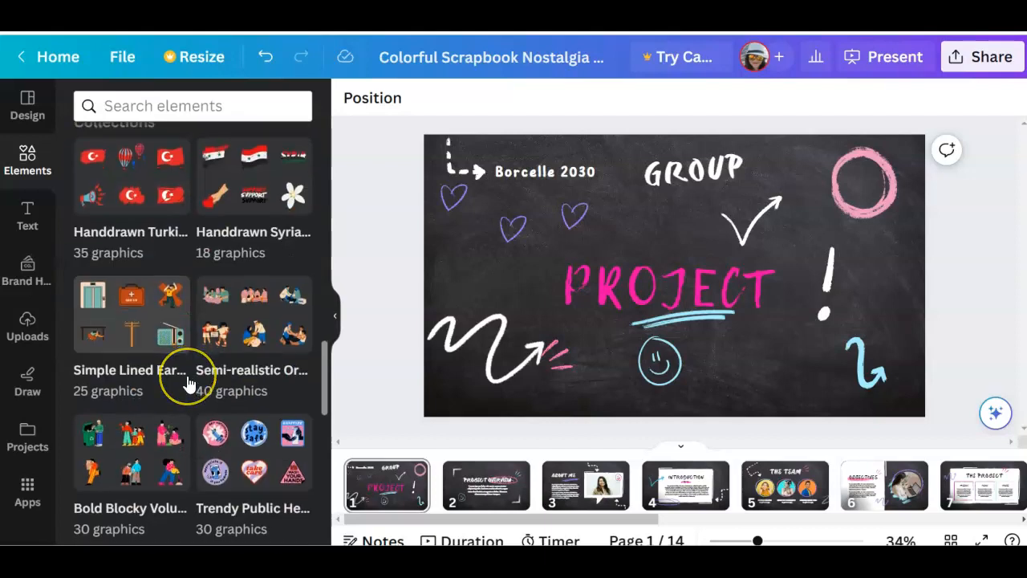
{"action": "scroll", "coordinate": [206, 369], "scroll_direction": "down", "scroll_amount": 2}
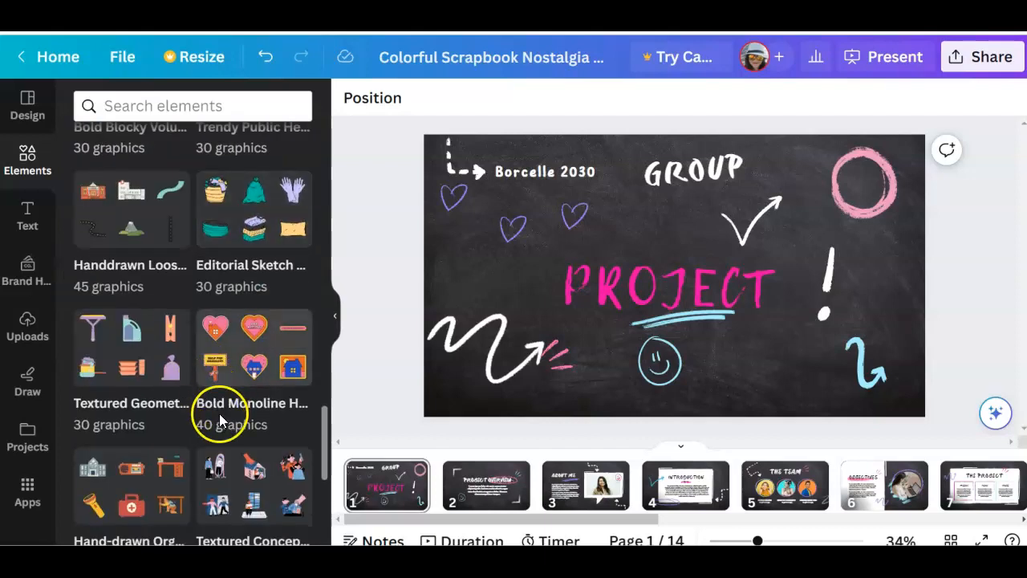
{"action": "left_click", "coordinate": [246, 353]}
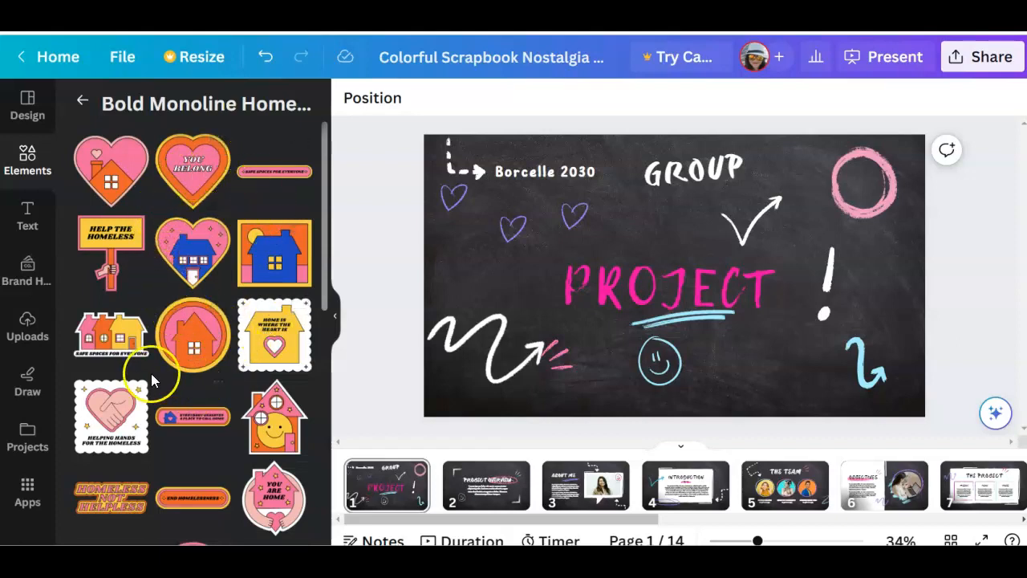
Try the "Helping Hands for the Homeless" sticker on the cover page and delete it
{"action": "left_click", "coordinate": [122, 411]}
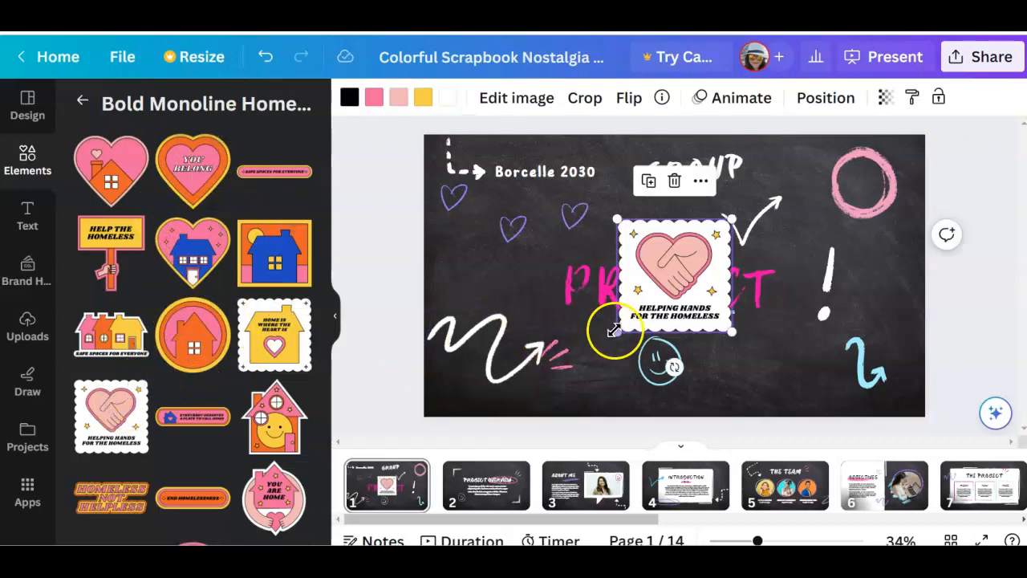
{"action": "mouse_move", "coordinate": [623, 337]}
{"action": "left_mouse_down"}
{"action": "mouse_move", "coordinate": [591, 367]}
{"action": "mouse_move", "coordinate": [626, 331]}
{"action": "left_mouse_up"}
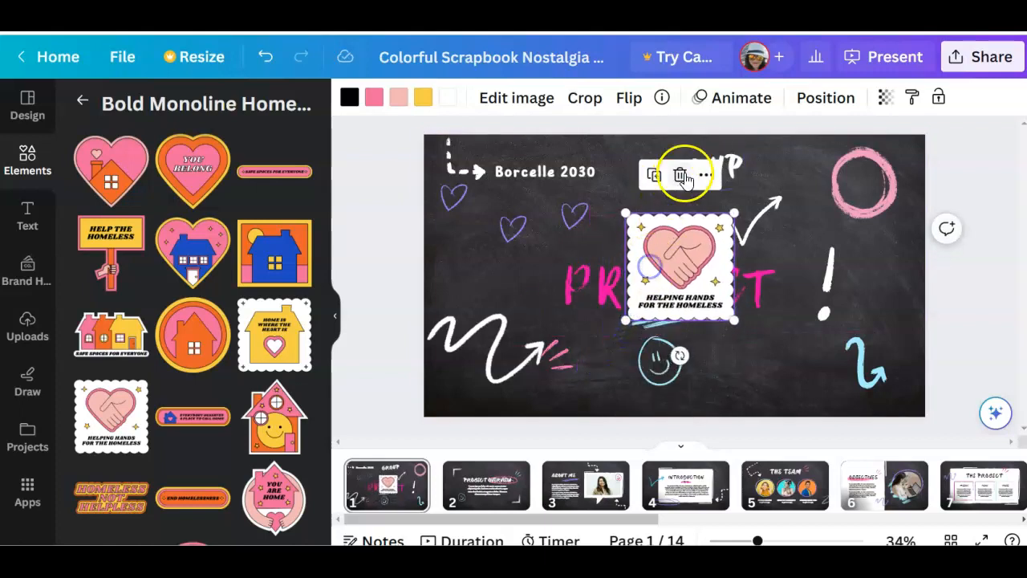
{"action": "left_click", "coordinate": [681, 174]}
Add the smiling house graphic to the cover page, shrink it, and place it between the smiley face and the blue curved arrow
{"action": "left_click", "coordinate": [265, 417]}
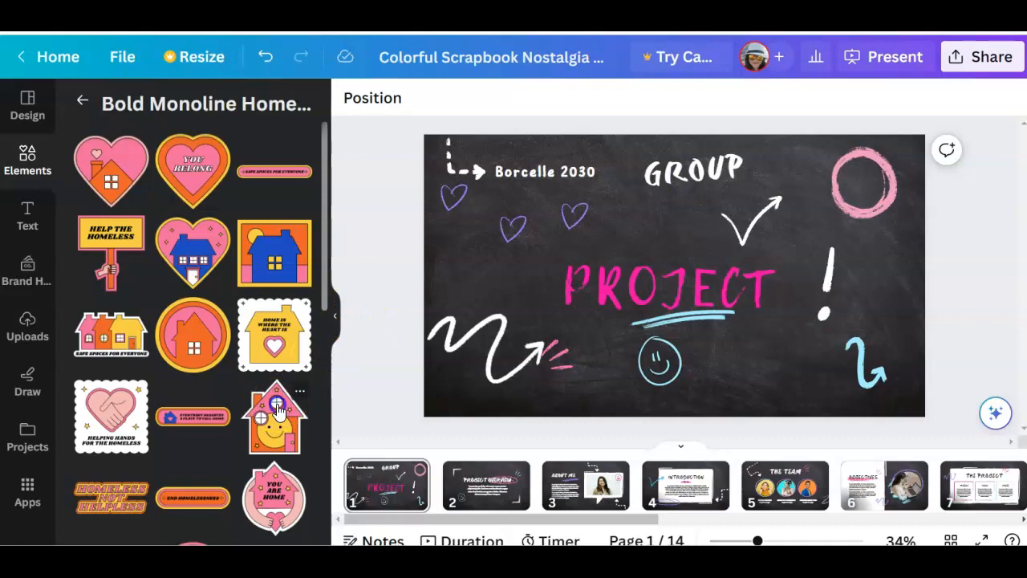
{"action": "left_click_drag", "start_coordinate": [655, 274], "coordinate": [762, 345]}
{"action": "left_click_drag", "start_coordinate": [728, 289], "coordinate": [765, 336]}
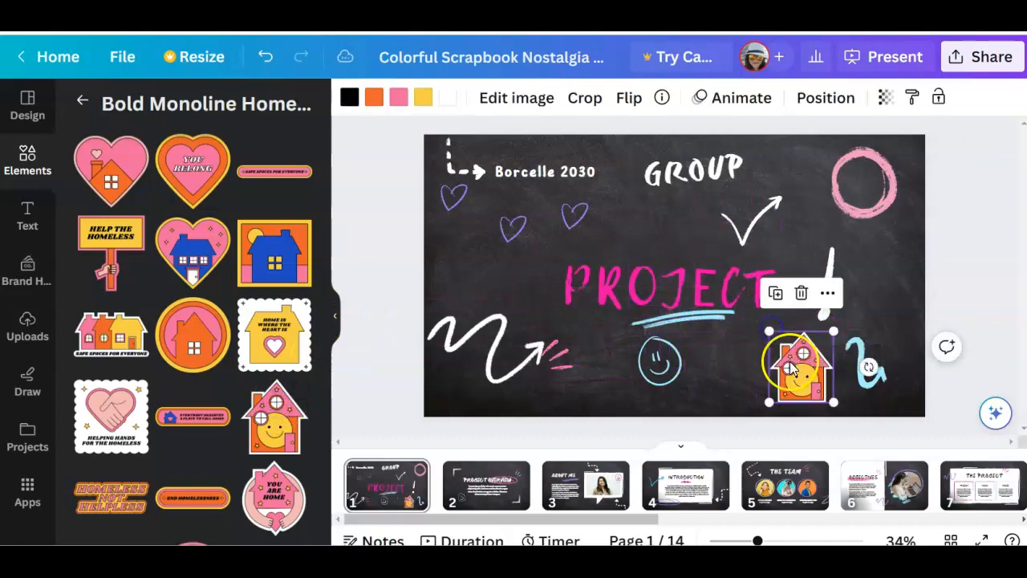
{"action": "scroll", "coordinate": [207, 397], "scroll_direction": "down", "scroll_amount": 5}
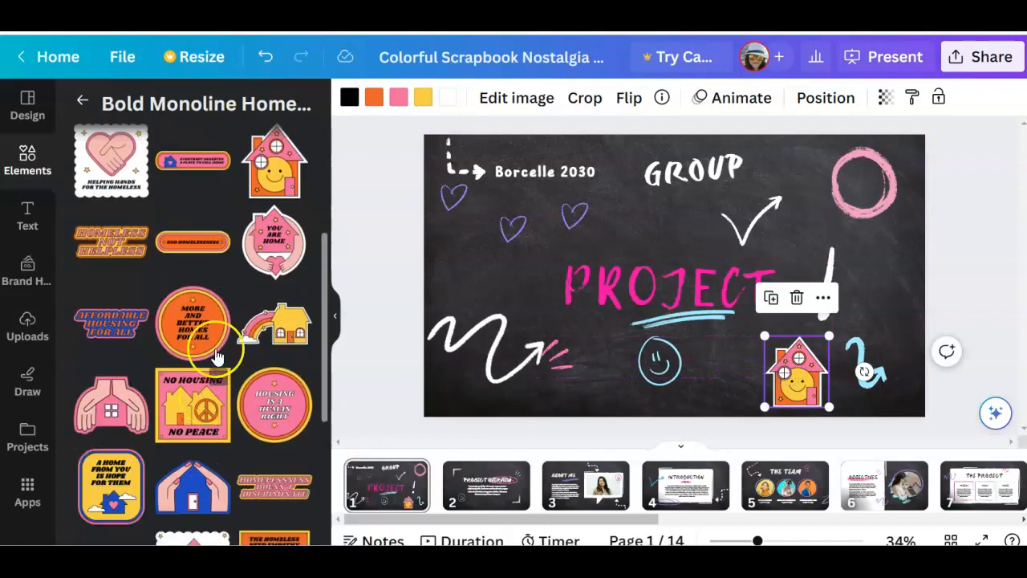
On page 2, move the pink scribbled oval off the PROJECT OVERVIEW title to the slide's upper-right corner
{"action": "scroll", "coordinate": [217, 356], "scroll_direction": "up", "scroll_amount": 5}
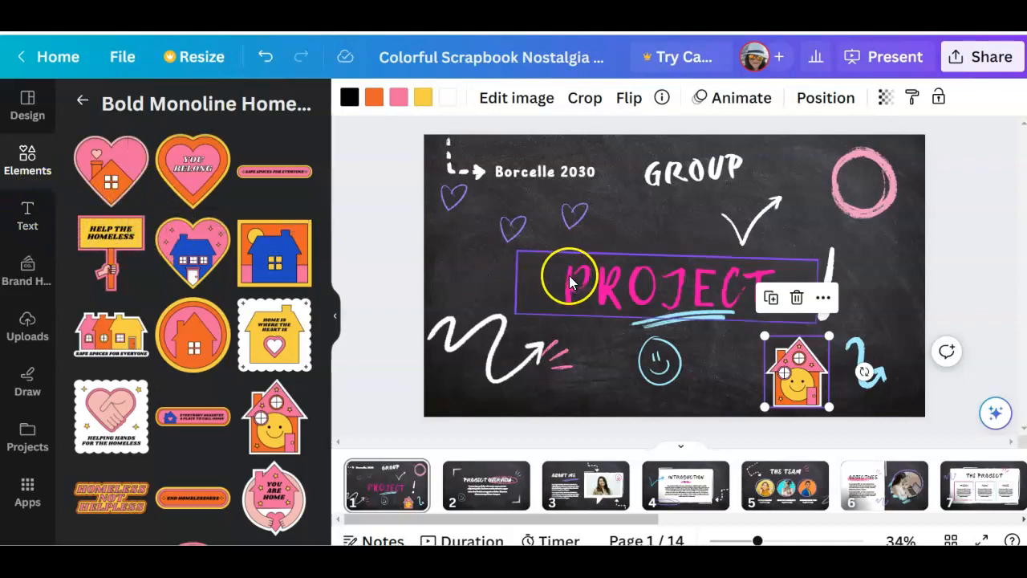
{"action": "left_click", "coordinate": [485, 487]}
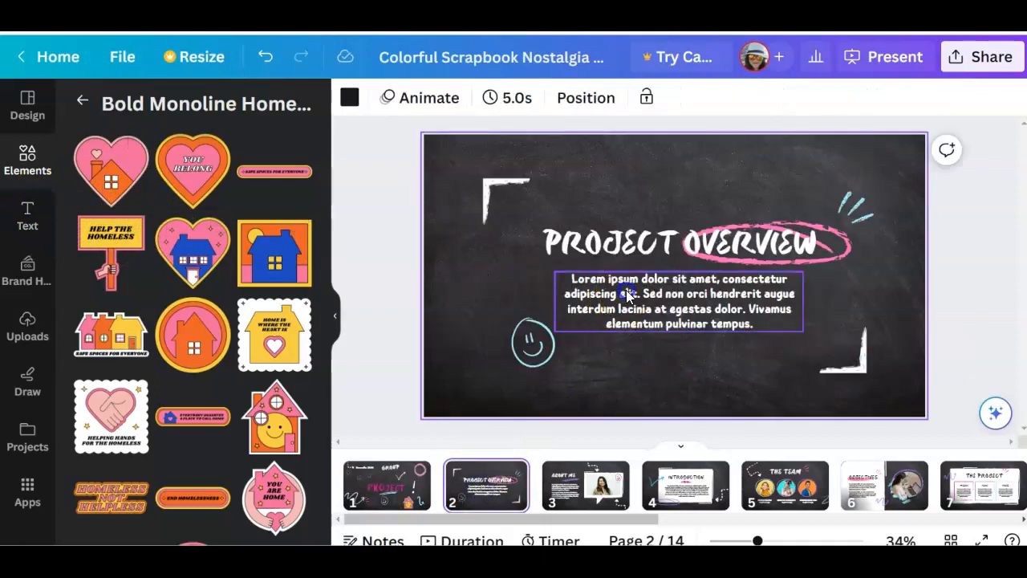
{"action": "left_click", "coordinate": [628, 296]}
{"action": "left_click", "coordinate": [740, 243]}
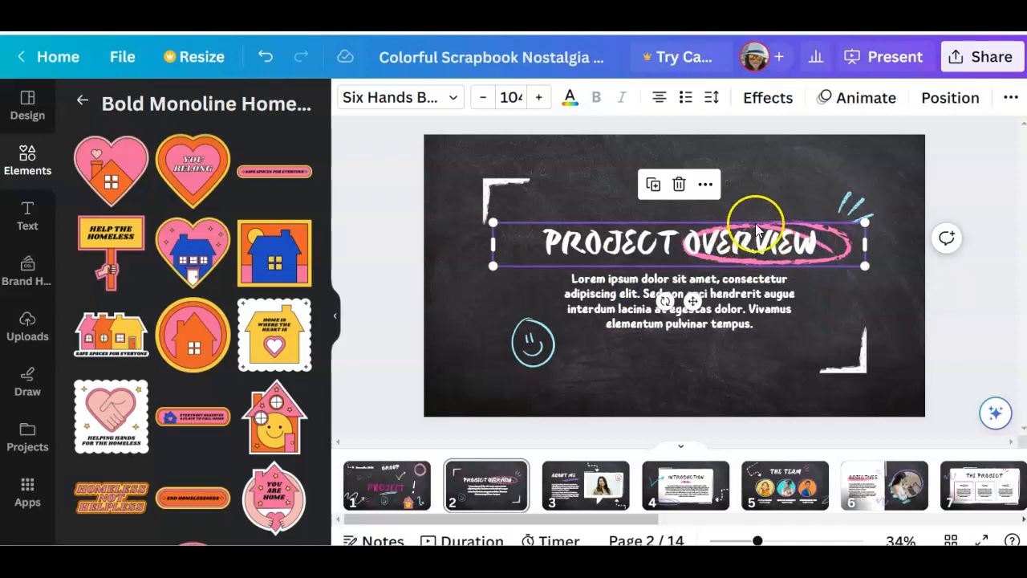
{"action": "left_click", "coordinate": [761, 219]}
{"action": "left_click", "coordinate": [783, 193]}
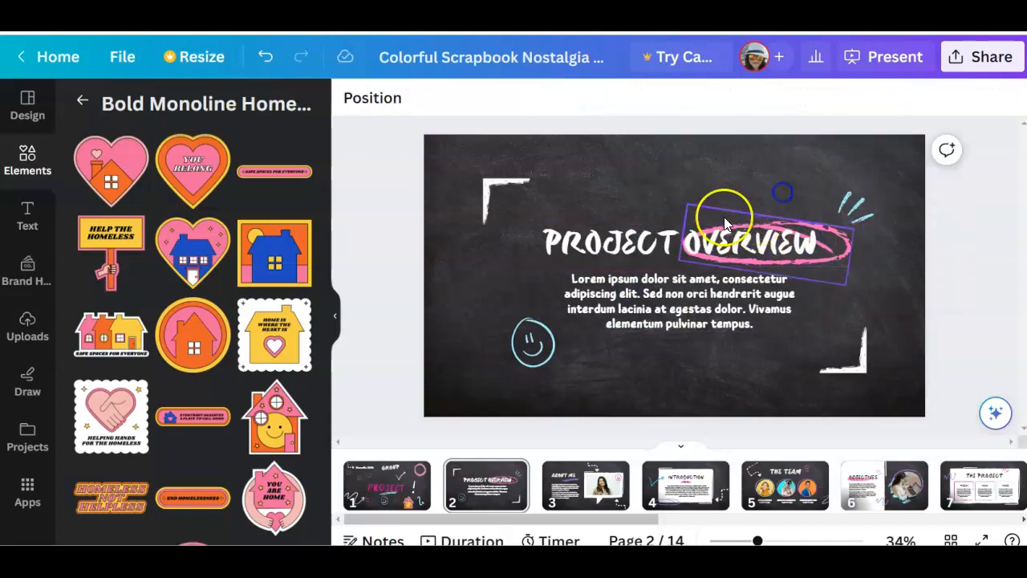
{"action": "left_click_drag", "start_coordinate": [723, 210], "coordinate": [774, 150]}
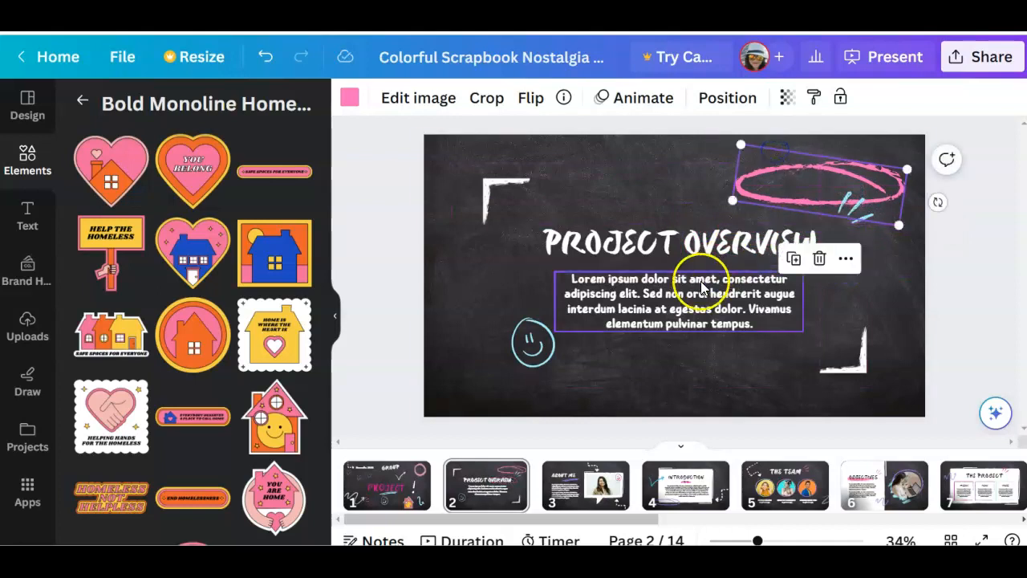
Browse the text font combinations and add the purple "NOW OPEN" style to page 2, over the paragraph's lower-right part
{"action": "left_click", "coordinate": [686, 301]}
{"action": "left_click", "coordinate": [24, 219]}
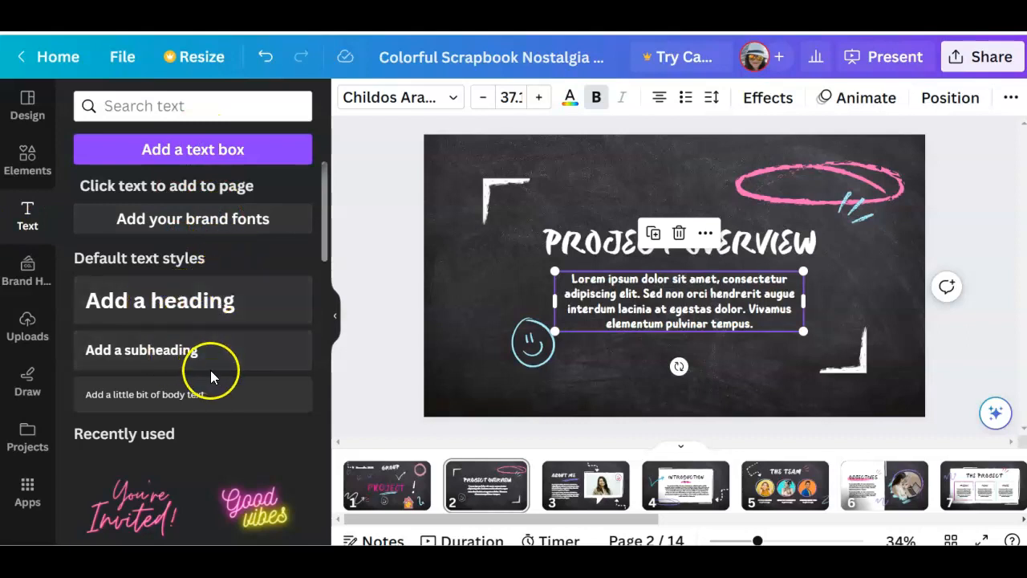
{"action": "scroll", "coordinate": [233, 390], "scroll_direction": "down", "scroll_amount": 2}
{"action": "scroll", "coordinate": [233, 390], "scroll_direction": "down", "scroll_amount": 4}
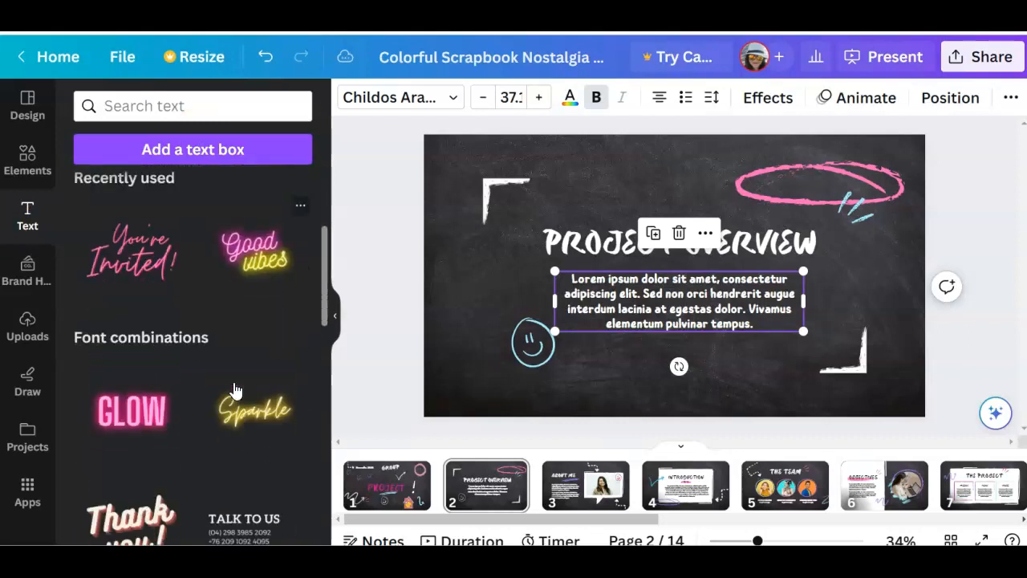
{"action": "scroll", "coordinate": [195, 356], "scroll_direction": "down", "scroll_amount": 10}
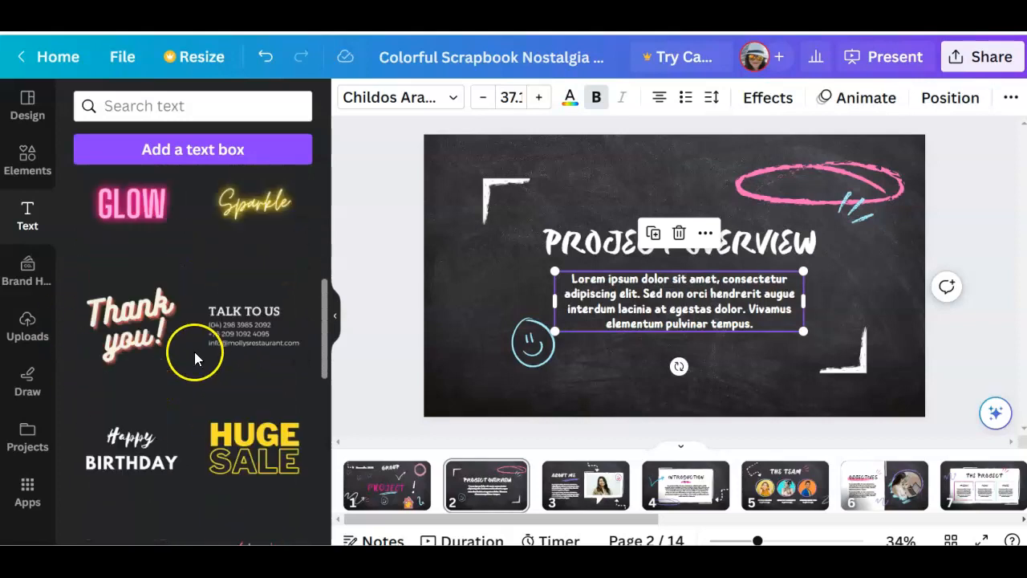
{"action": "scroll", "coordinate": [195, 358], "scroll_direction": "down", "scroll_amount": 4}
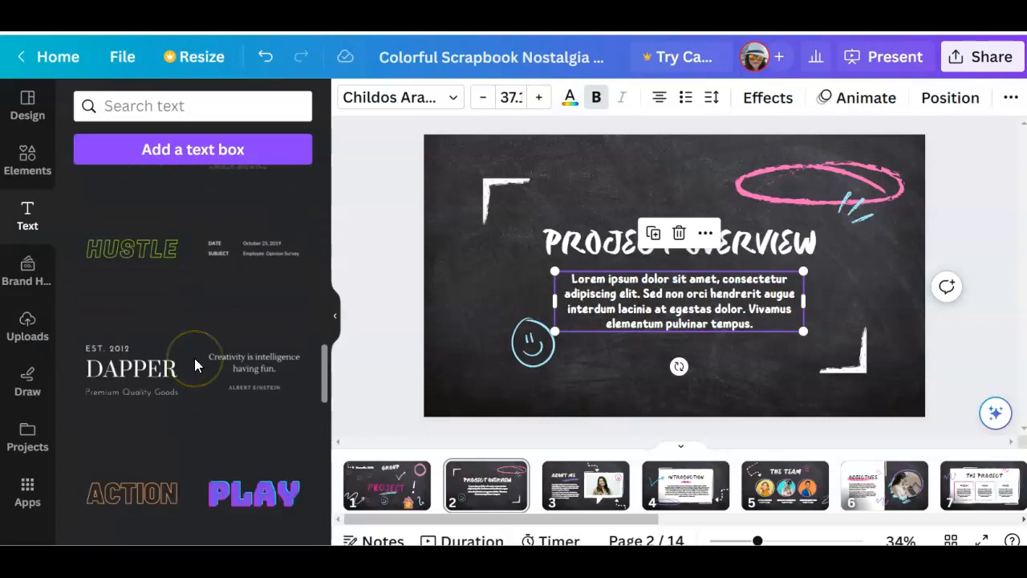
{"action": "scroll", "coordinate": [194, 358], "scroll_direction": "up", "scroll_amount": 2}
{"action": "scroll", "coordinate": [194, 358], "scroll_direction": "down", "scroll_amount": 4}
{"action": "scroll", "coordinate": [194, 358], "scroll_direction": "down", "scroll_amount": 6}
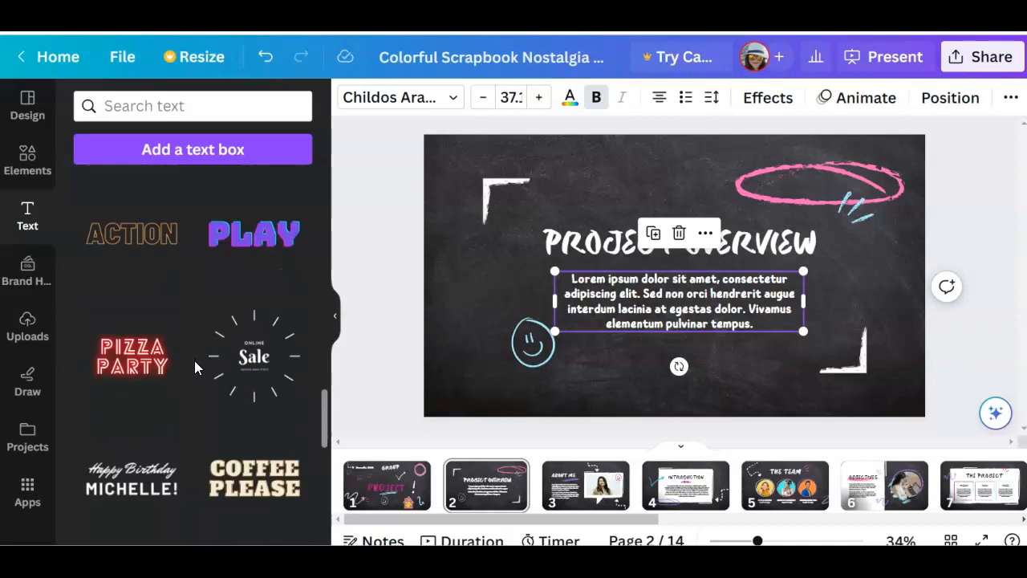
{"action": "scroll", "coordinate": [194, 361], "scroll_direction": "down", "scroll_amount": 4}
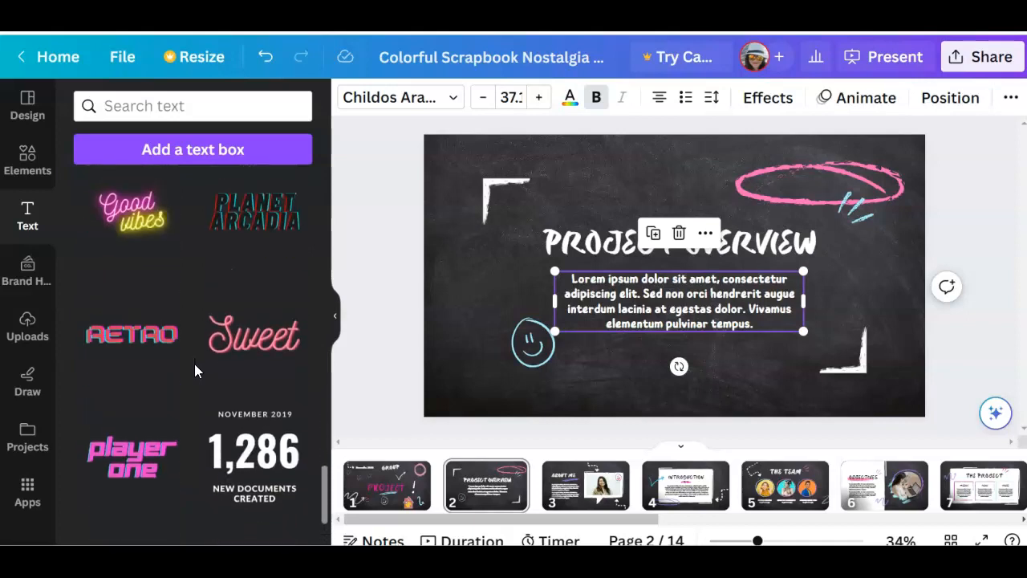
{"action": "scroll", "coordinate": [195, 365], "scroll_direction": "down", "scroll_amount": 8}
{"action": "scroll", "coordinate": [198, 374], "scroll_direction": "down", "scroll_amount": 6}
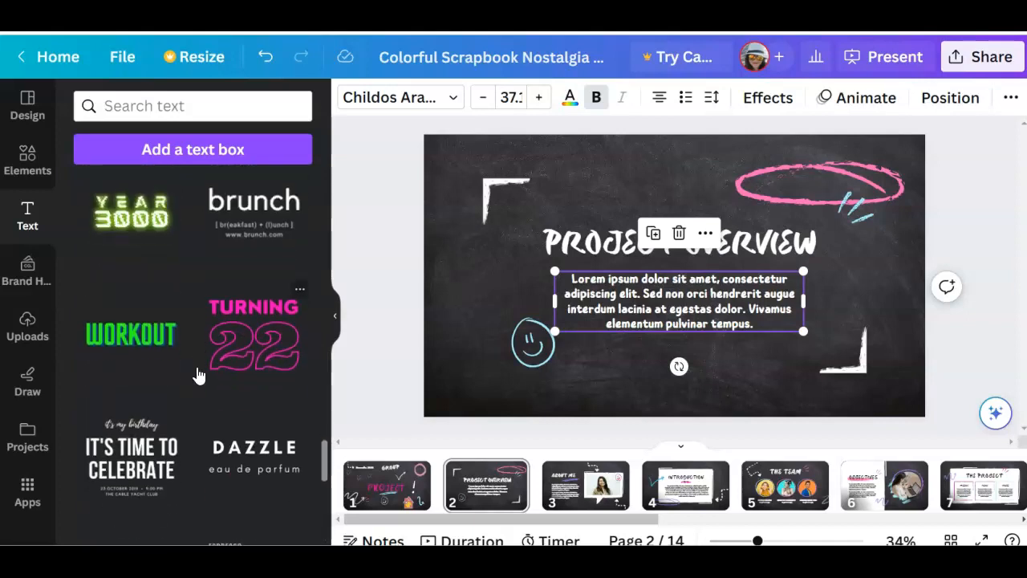
{"action": "scroll", "coordinate": [199, 375], "scroll_direction": "up", "scroll_amount": 15}
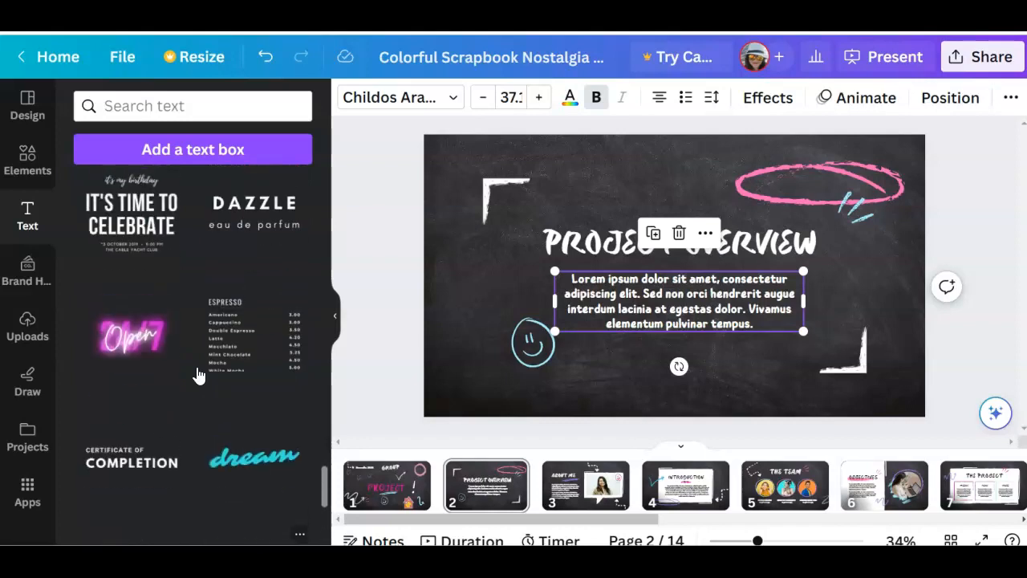
{"action": "scroll", "coordinate": [202, 375], "scroll_direction": "up", "scroll_amount": 2}
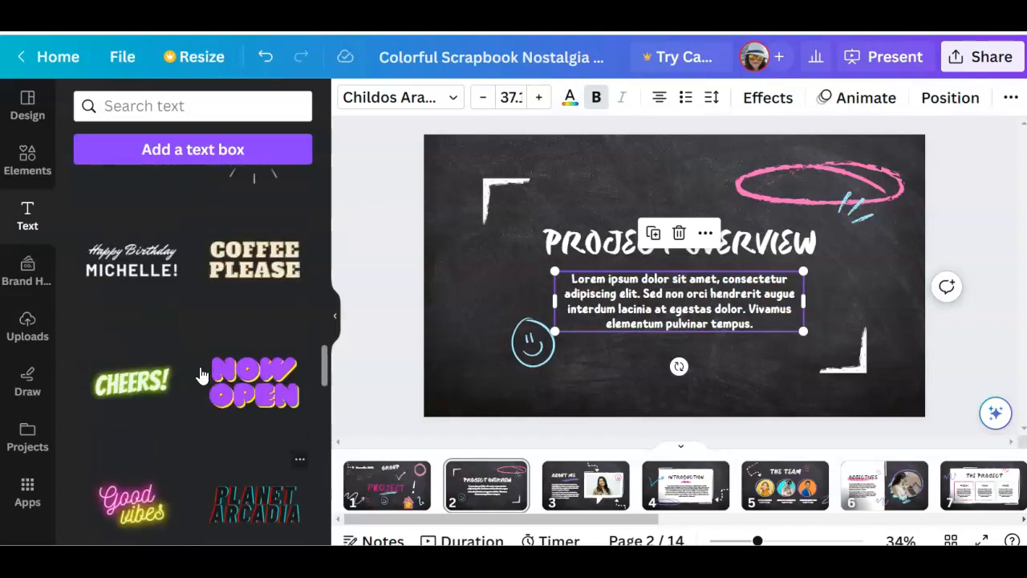
{"action": "left_click", "coordinate": [253, 388]}
{"action": "left_click_drag", "start_coordinate": [506, 199], "coordinate": [691, 282]}
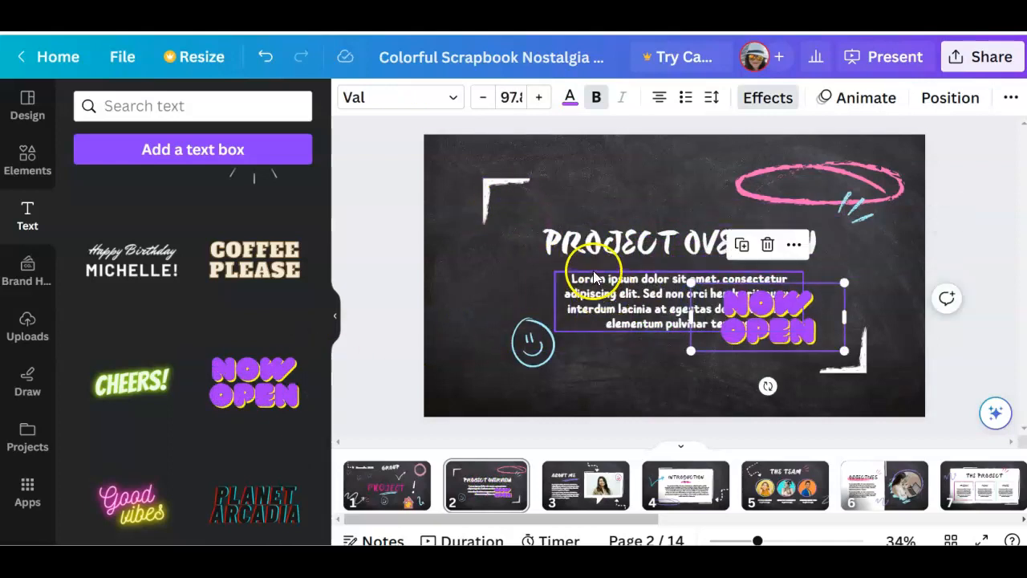
Delete the Lorem ipsum paragraph and the PROJECT OVERVIEW title from page 2
{"action": "left_click", "coordinate": [595, 278]}
{"action": "left_click", "coordinate": [679, 232]}
{"action": "left_click", "coordinate": [655, 230]}
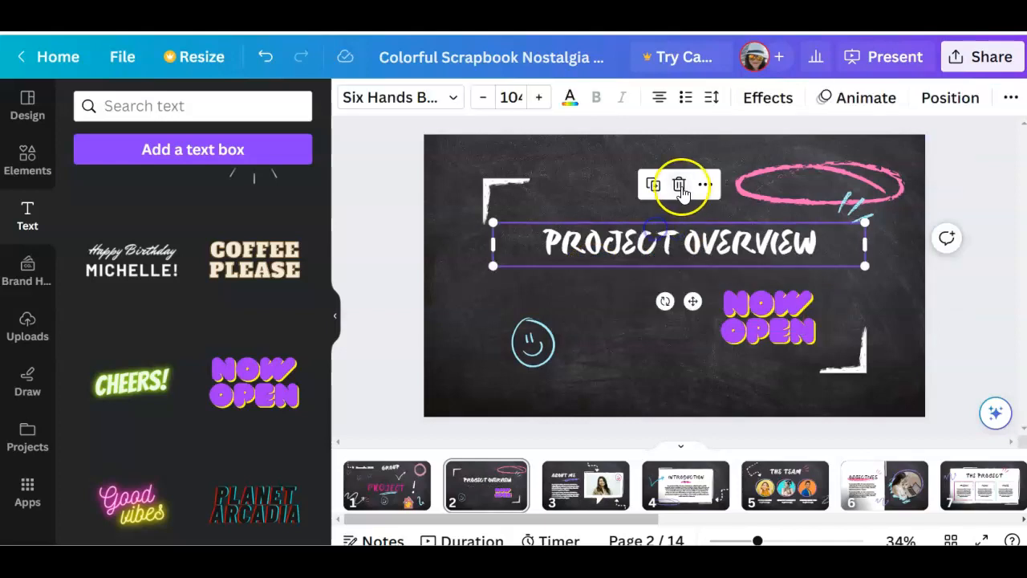
{"action": "left_click", "coordinate": [679, 187]}
Enlarge the "NOW OPEN" text across the middle of the slide and replace its wording with "HELLO STUDENTS"
{"action": "left_click", "coordinate": [735, 301]}
{"action": "left_click_drag", "start_coordinate": [688, 275], "coordinate": [514, 224]}
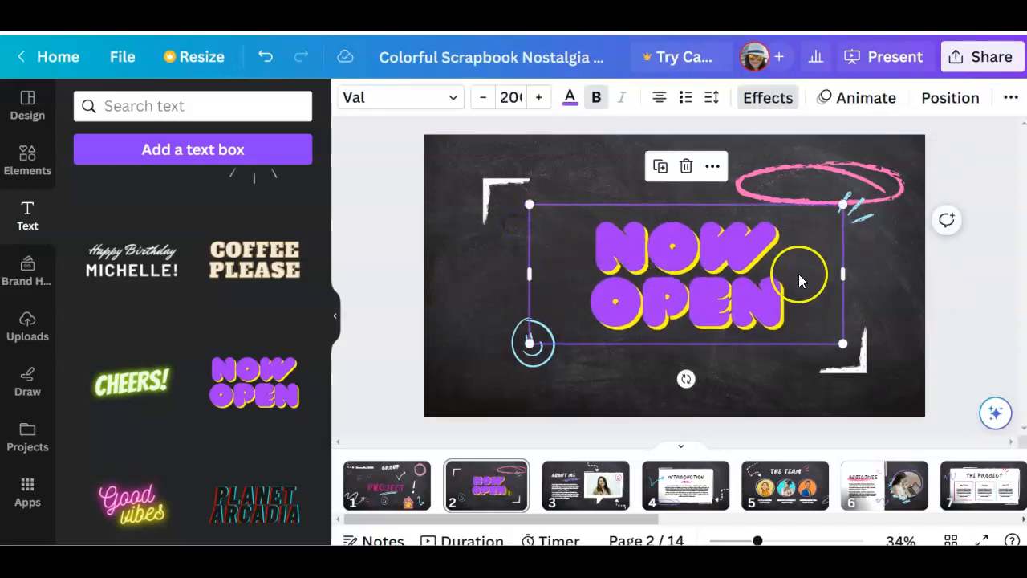
{"action": "left_click", "coordinate": [788, 294]}
{"action": "key", "text": "BackSpace"}
{"action": "key", "text": "BackSpace"}
{"action": "key", "text": "BackSpace"}
{"action": "key", "text": "BackSpace"}
{"action": "key", "text": "BackSpace"}
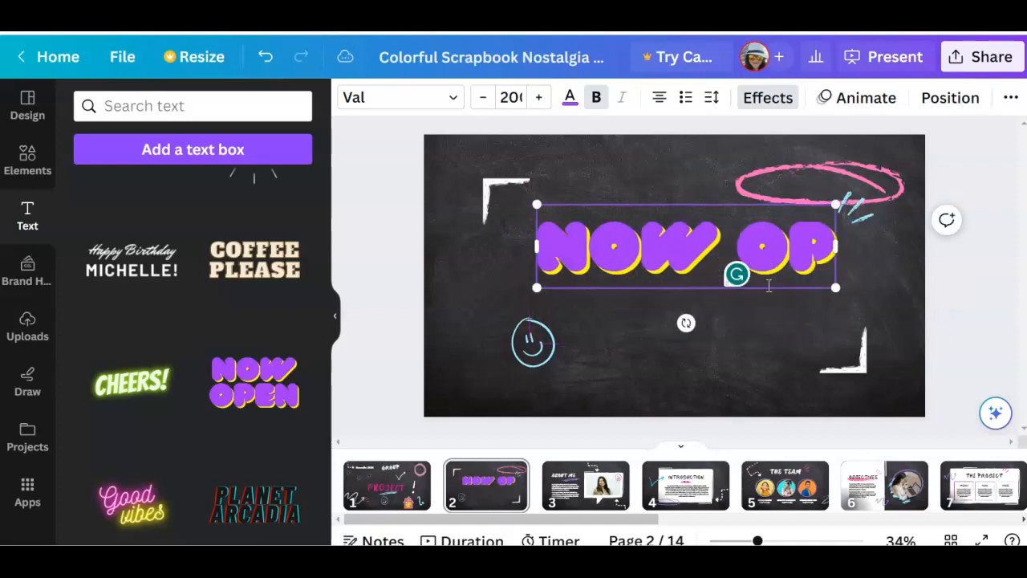
{"action": "key", "text": "BackSpace"}
{"action": "key", "text": "BackSpace"}
{"action": "key", "text": "BackSpace"}
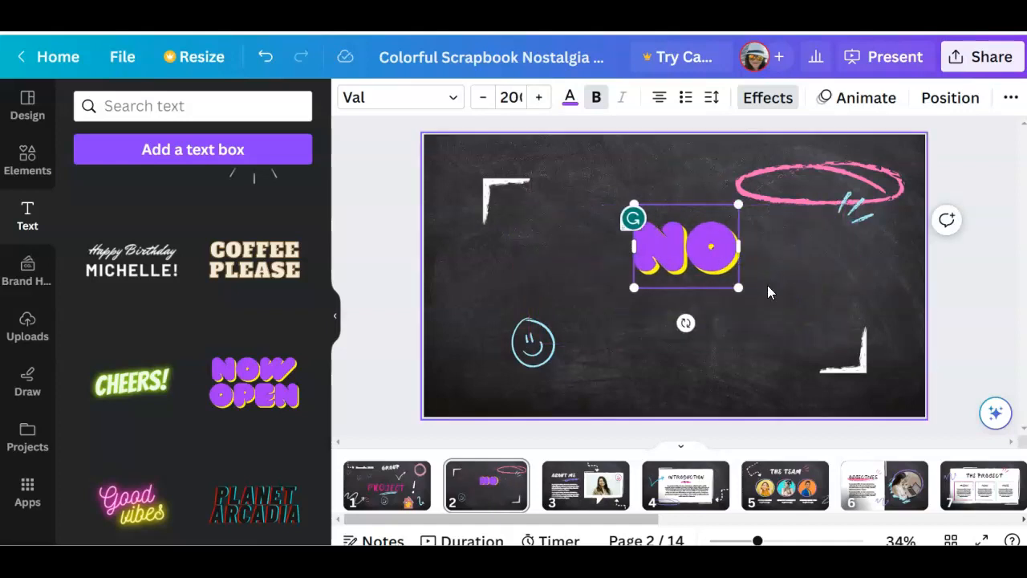
{"action": "type", "text": "HEL"}
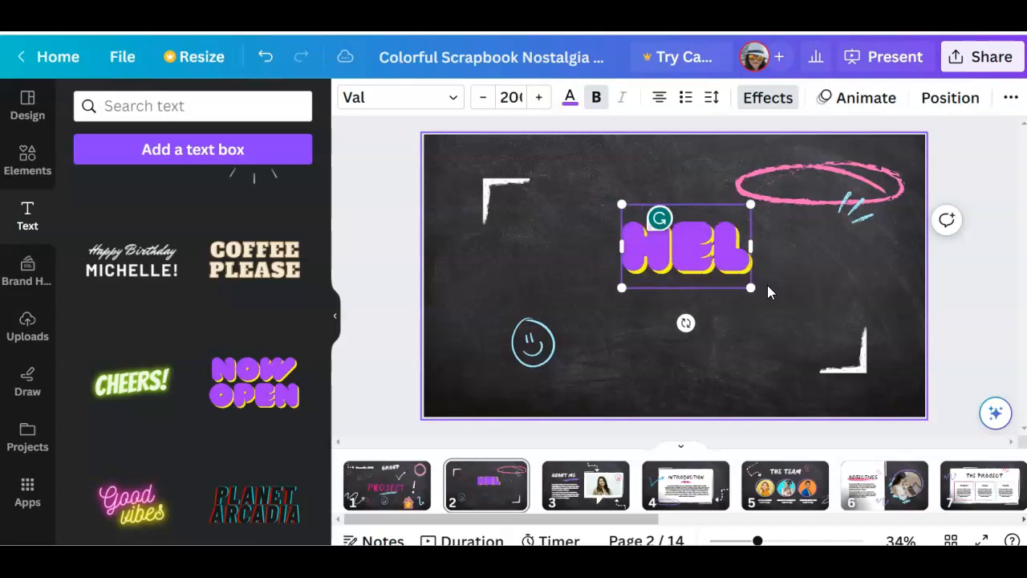
{"action": "type", "text": "LO STUDENTS"}
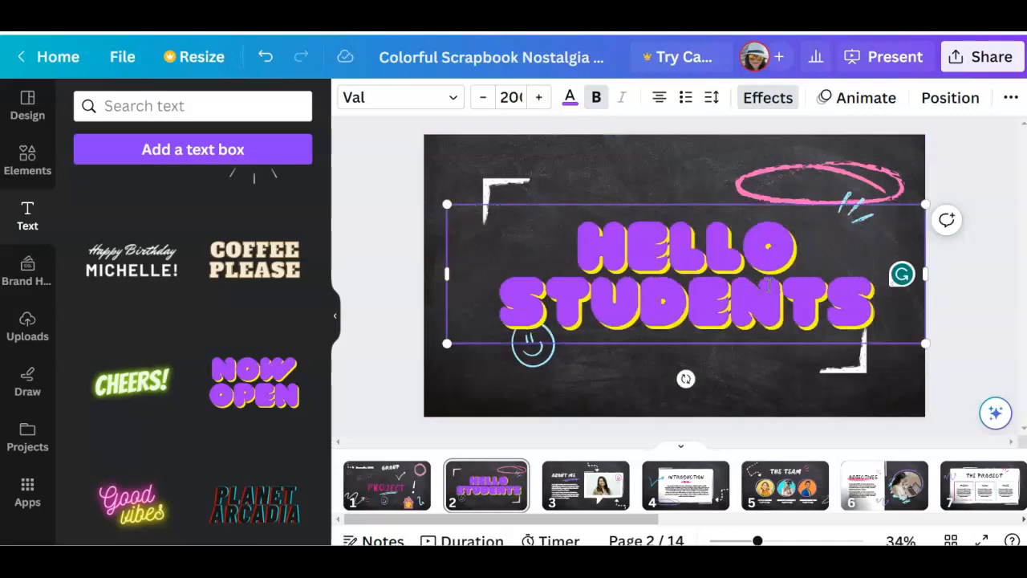
Reduce the HELLO STUDENTS text by one font size, remove its bold formatting, and color it bright magenta pink
{"action": "left_click_drag", "start_coordinate": [578, 226], "coordinate": [875, 325]}
{"action": "left_click", "coordinate": [484, 97]}
{"action": "left_click", "coordinate": [597, 97]}
{"action": "left_click", "coordinate": [571, 100]}
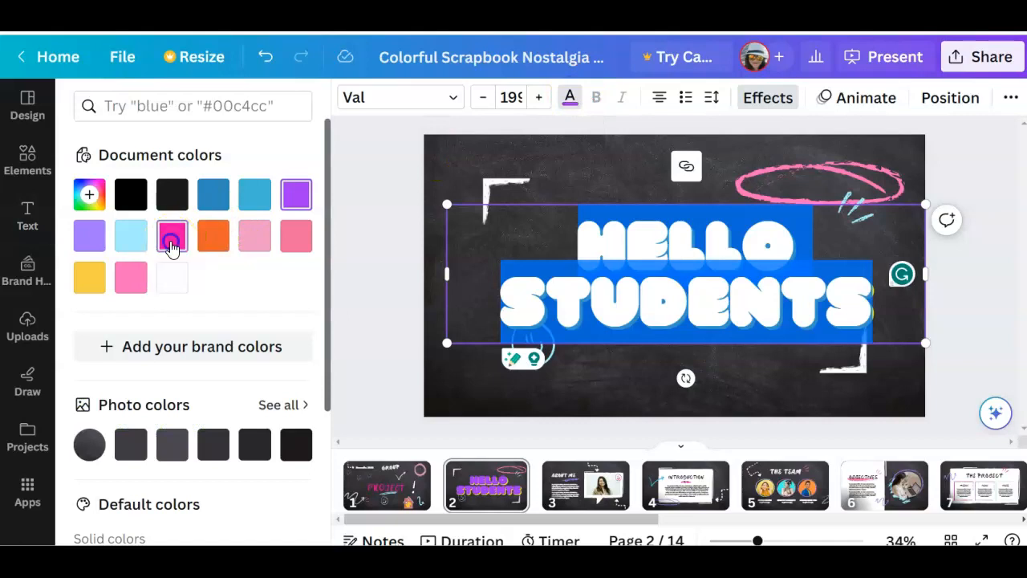
{"action": "left_click", "coordinate": [172, 243]}
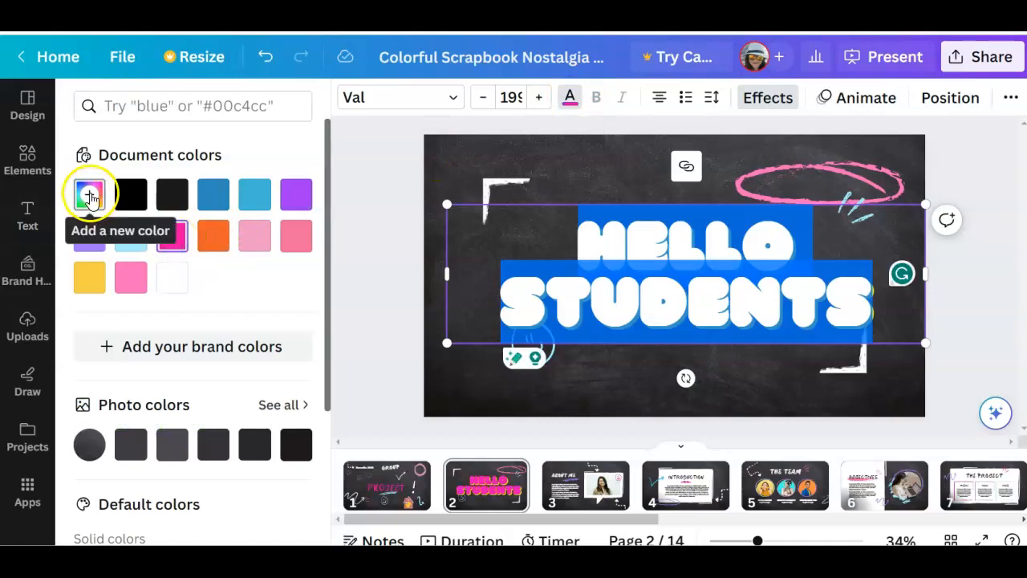
{"action": "left_click", "coordinate": [602, 394]}
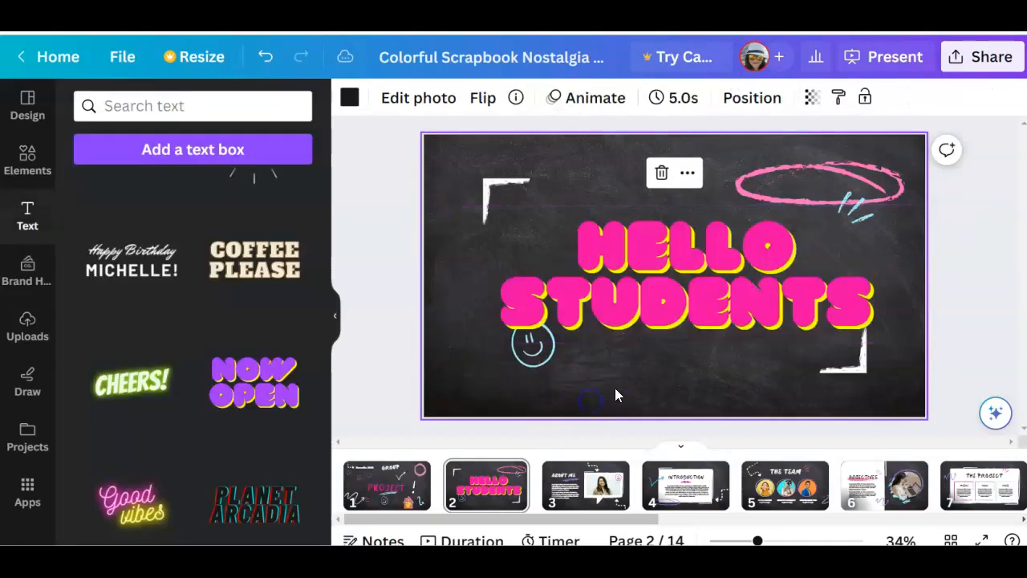
Shrink the HELLO STUDENTS text and position it in the middle of the slide, clear of the smiley face
{"action": "left_click", "coordinate": [570, 233]}
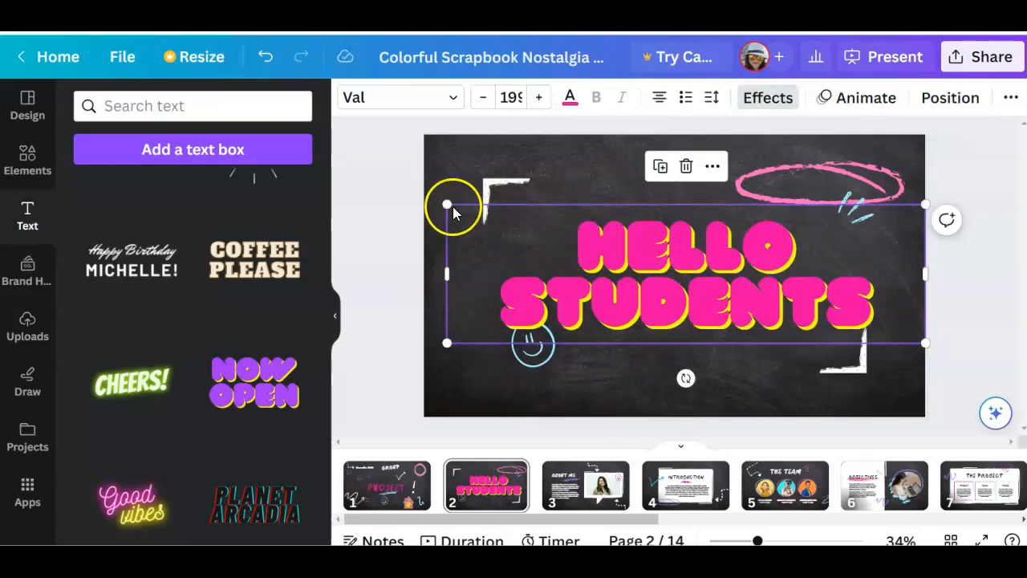
{"action": "left_click", "coordinate": [631, 254]}
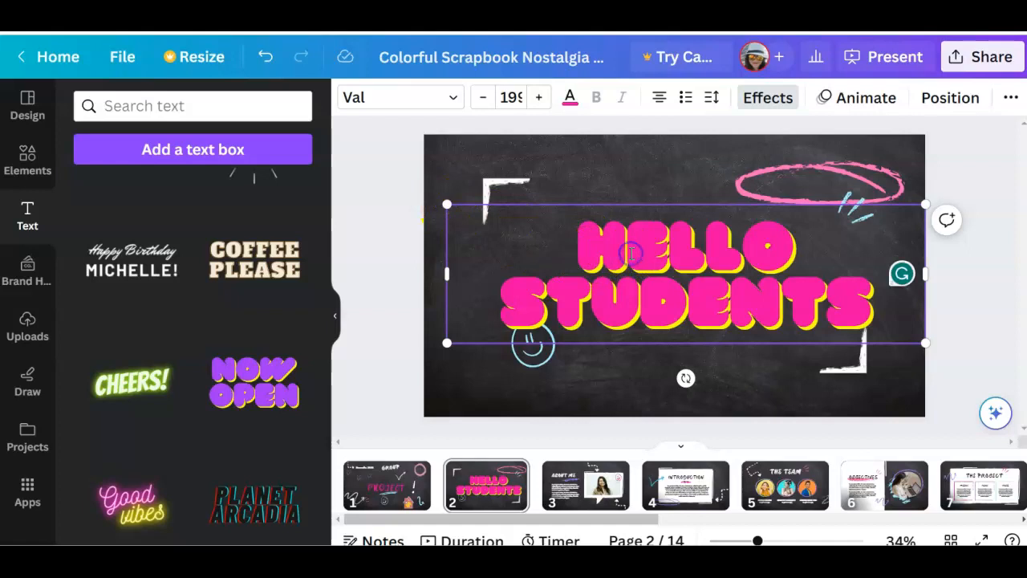
{"action": "double_click", "coordinate": [631, 254]}
{"action": "left_click", "coordinate": [641, 282]}
{"action": "double_click", "coordinate": [635, 301]}
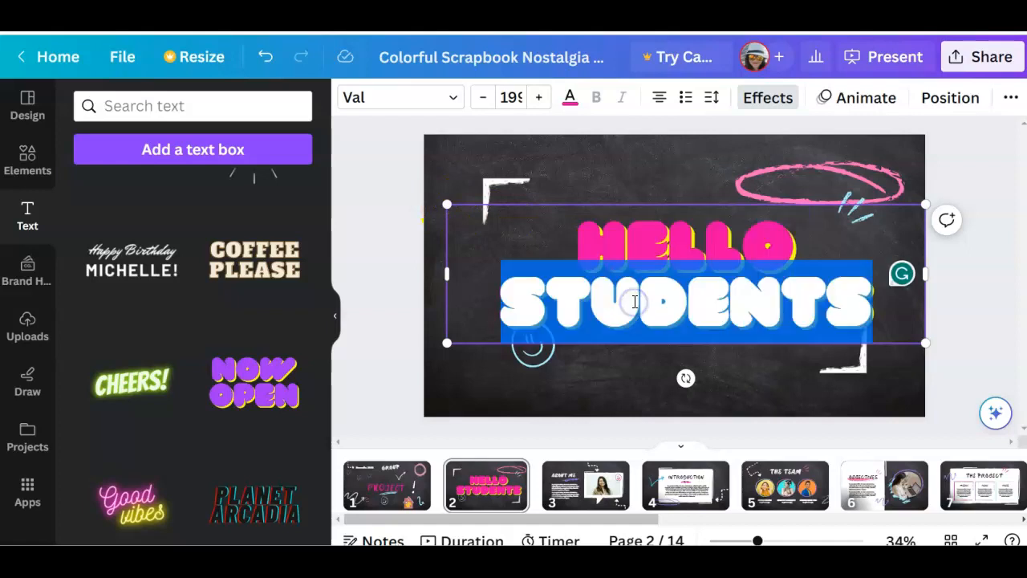
{"action": "left_click", "coordinate": [615, 263]}
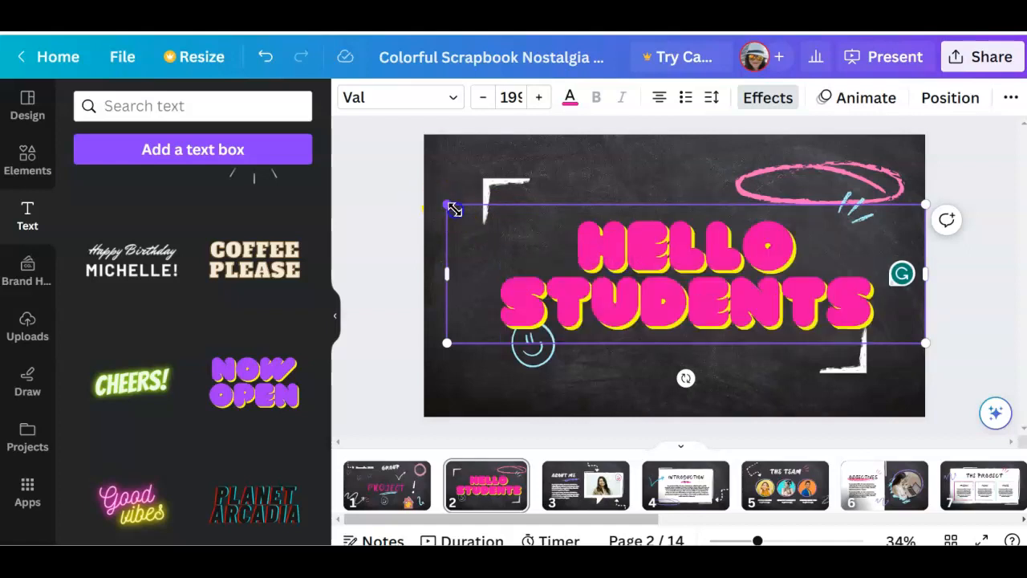
{"action": "left_click_drag", "start_coordinate": [447, 206], "coordinate": [560, 238]}
{"action": "left_click", "coordinate": [688, 245]}
{"action": "left_click_drag", "start_coordinate": [679, 235], "coordinate": [618, 210]}
Duplicate the blue smiley face, placing one at the slide's lower left and one beside the lower-right corner bracket
{"action": "left_click", "coordinate": [538, 351]}
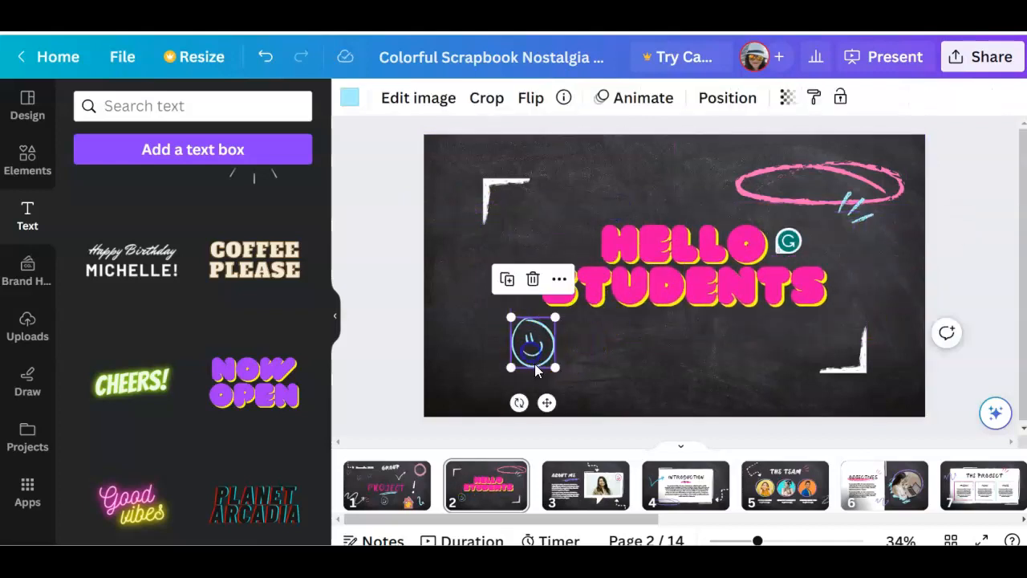
{"action": "left_click_drag", "start_coordinate": [530, 357], "coordinate": [807, 371]}
{"action": "left_click", "coordinate": [454, 287]}
Look over the file upload options and the drawing tools
{"action": "scroll", "coordinate": [271, 314], "scroll_direction": "up", "scroll_amount": 10}
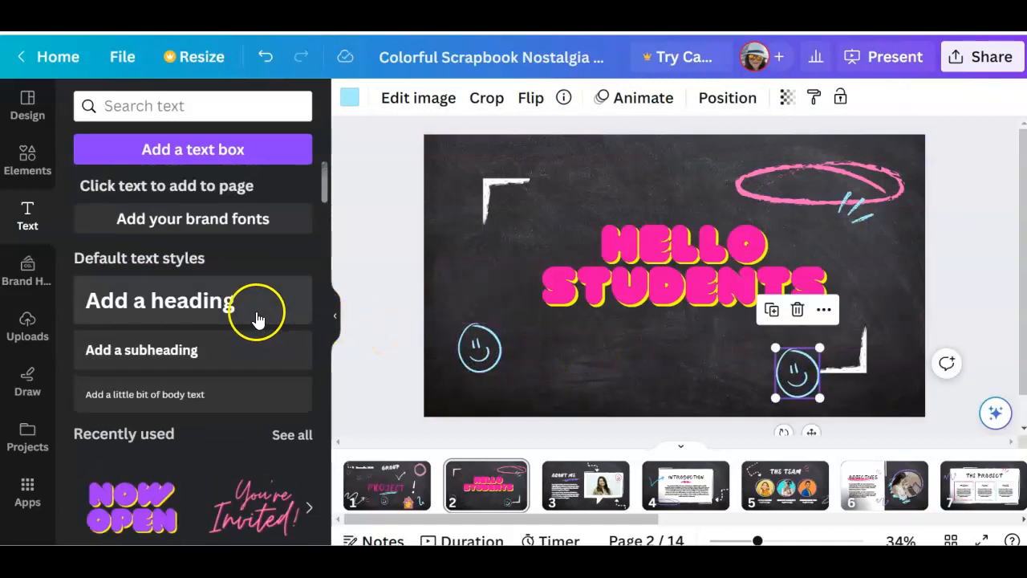
{"action": "left_click", "coordinate": [29, 328]}
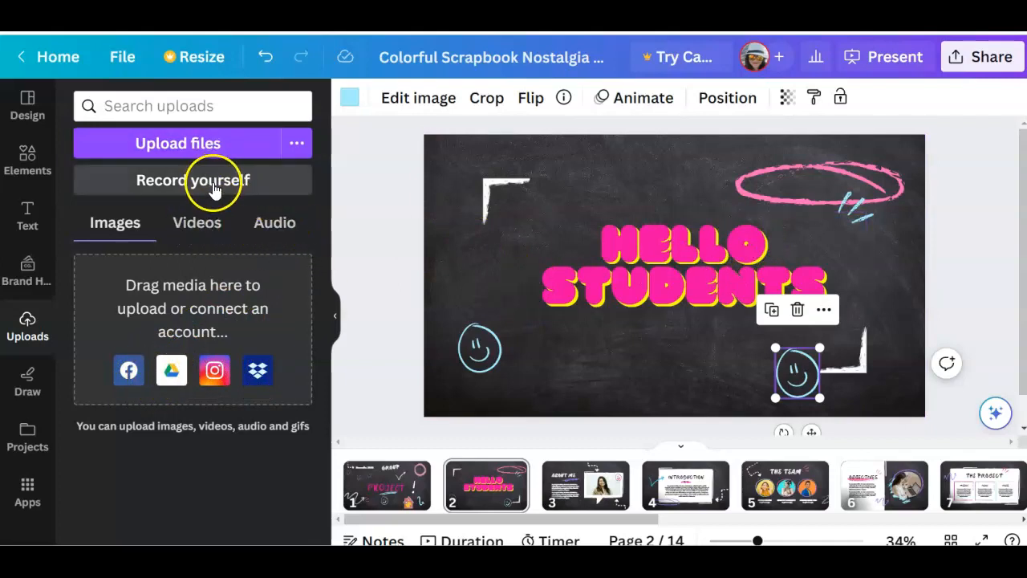
{"action": "left_click", "coordinate": [27, 385]}
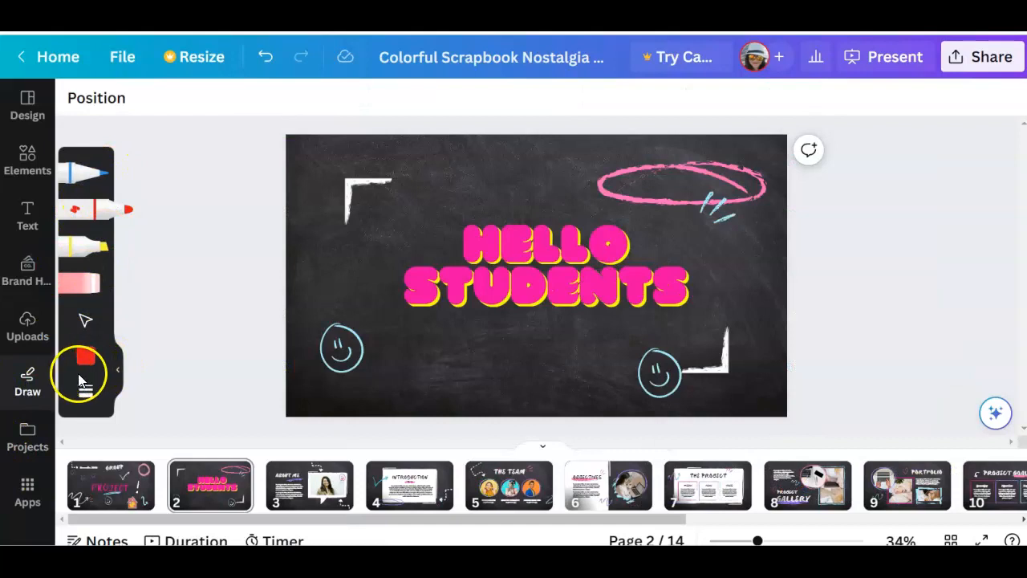
Add the pink chalk corner-bracket graphic to page 2 and place it in the slide's upper-left corner over the white bracket
{"action": "left_click", "coordinate": [27, 158]}
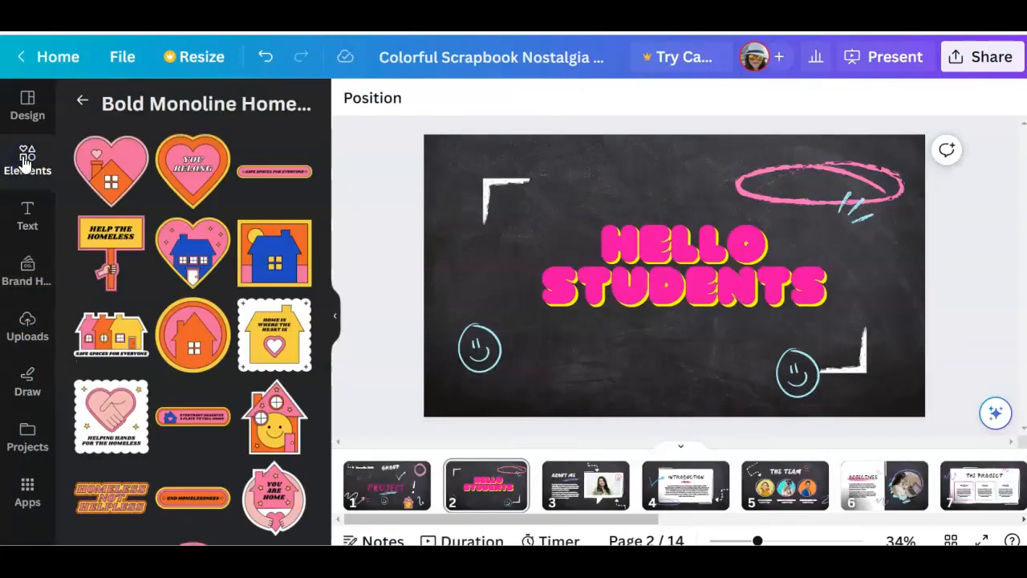
{"action": "left_click", "coordinate": [81, 97]}
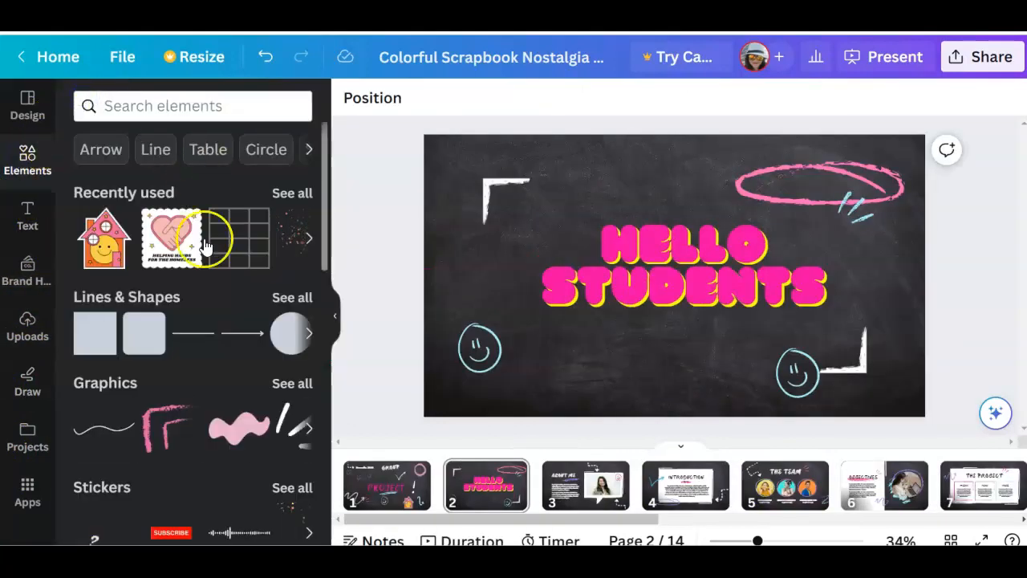
{"action": "scroll", "coordinate": [150, 374], "scroll_direction": "down", "scroll_amount": 3}
{"action": "left_click", "coordinate": [165, 294]}
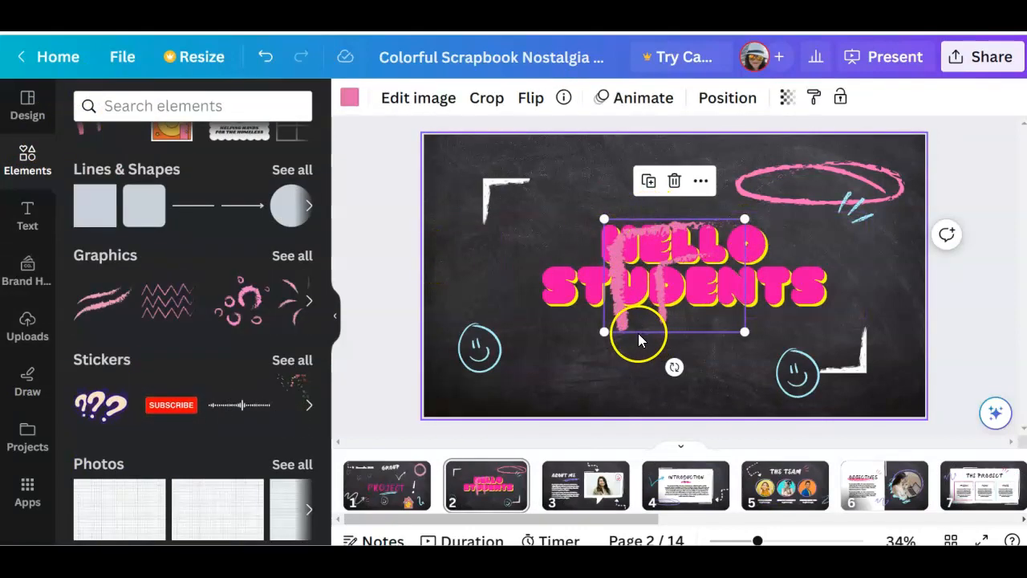
{"action": "mouse_move", "coordinate": [640, 334]}
{"action": "left_mouse_down"}
{"action": "mouse_move", "coordinate": [612, 218]}
{"action": "mouse_move", "coordinate": [498, 167]}
{"action": "mouse_move", "coordinate": [486, 329]}
{"action": "mouse_move", "coordinate": [462, 193]}
{"action": "mouse_move", "coordinate": [469, 100]}
{"action": "left_mouse_up"}
{"action": "scroll", "coordinate": [128, 385], "scroll_direction": "down", "scroll_amount": 3}
{"action": "scroll", "coordinate": [136, 398], "scroll_direction": "up", "scroll_amount": 5}
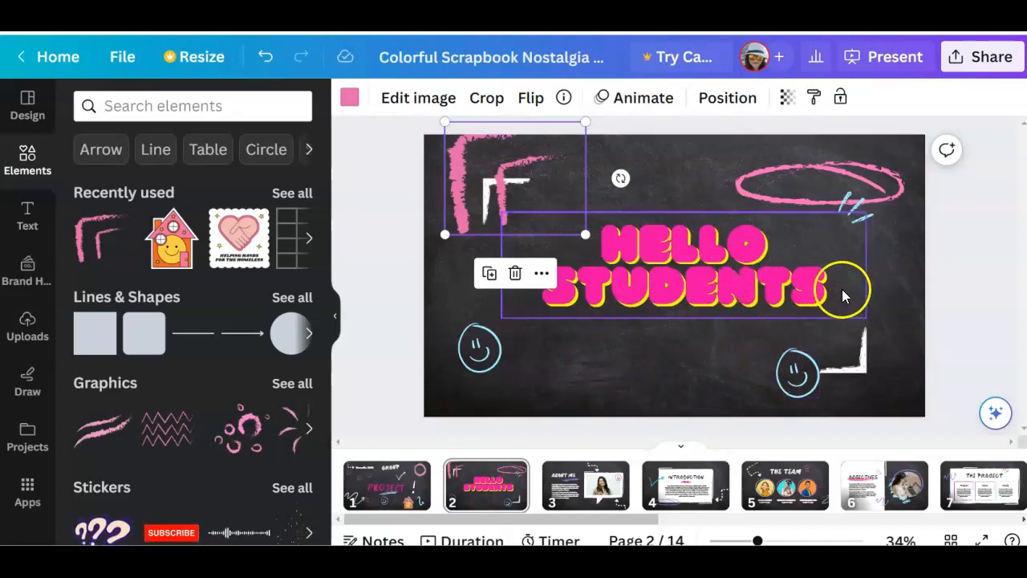
Set the design's collaboration link to let anyone with the link edit, and close the sharing options without adding people
{"action": "left_click", "coordinate": [981, 66]}
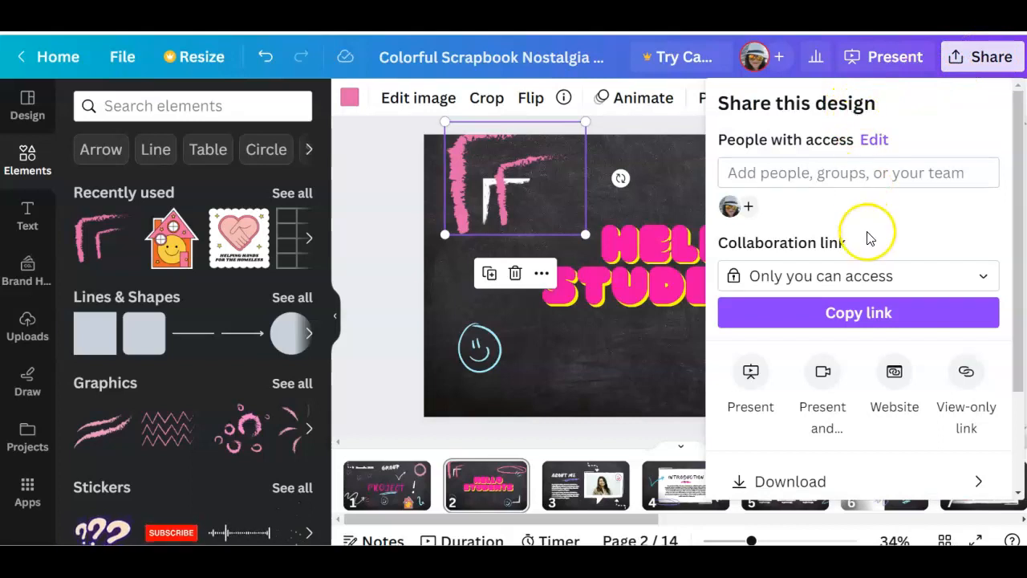
{"action": "left_click", "coordinate": [793, 277]}
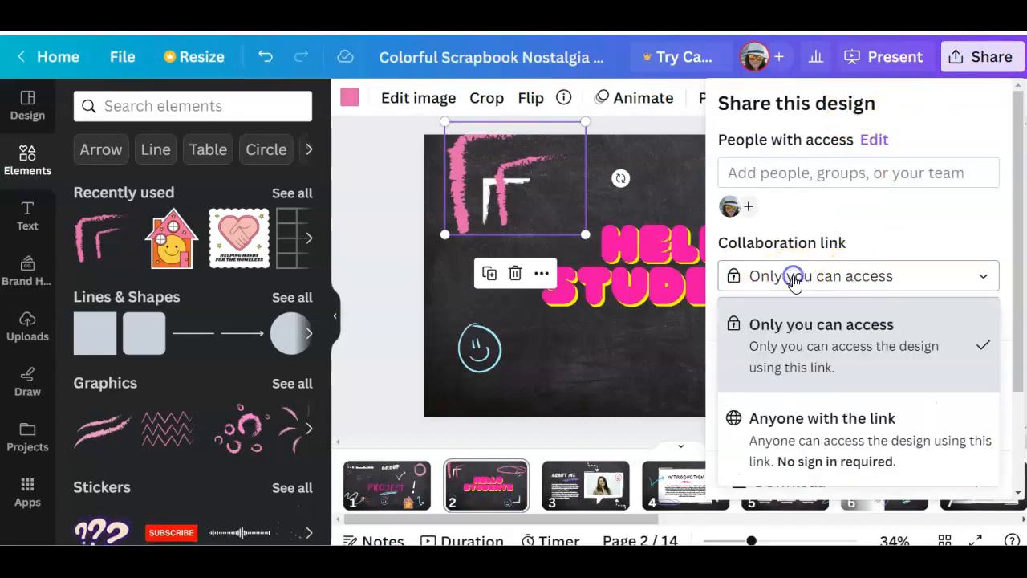
{"action": "left_click", "coordinate": [837, 437]}
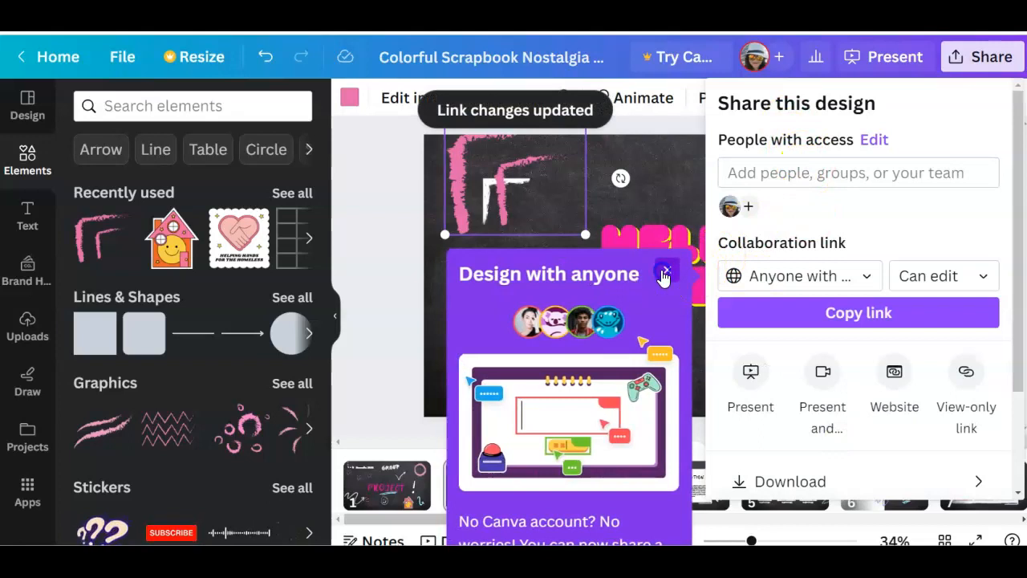
{"action": "left_click", "coordinate": [666, 272]}
{"action": "left_click", "coordinate": [805, 172]}
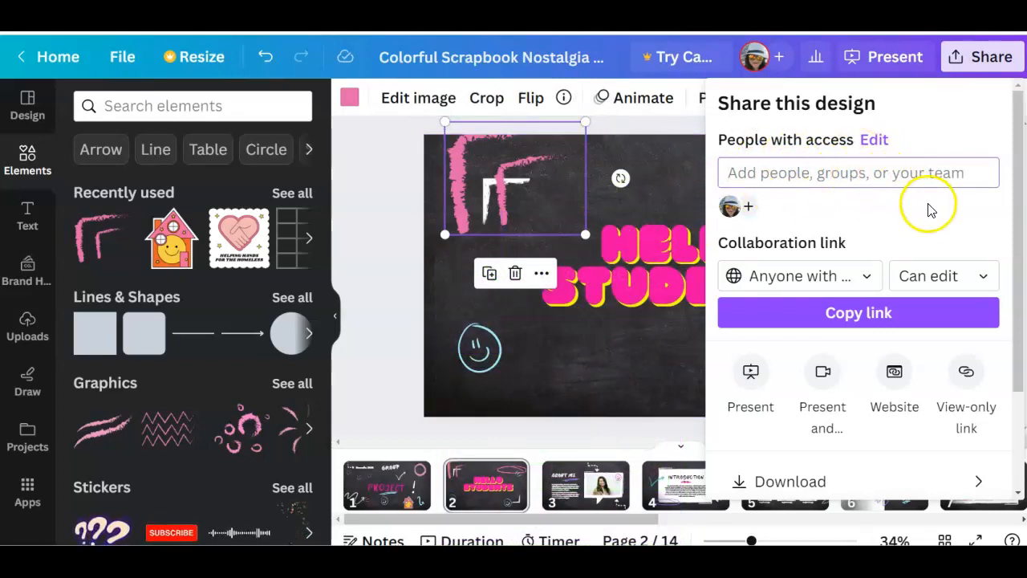
{"action": "left_click", "coordinate": [860, 171]}
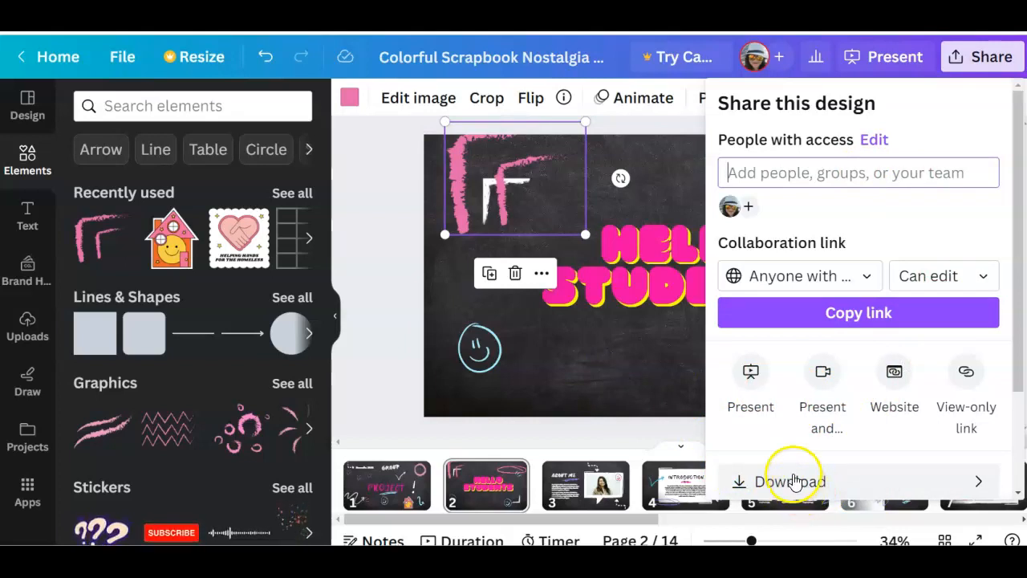
{"action": "left_click", "coordinate": [354, 368]}
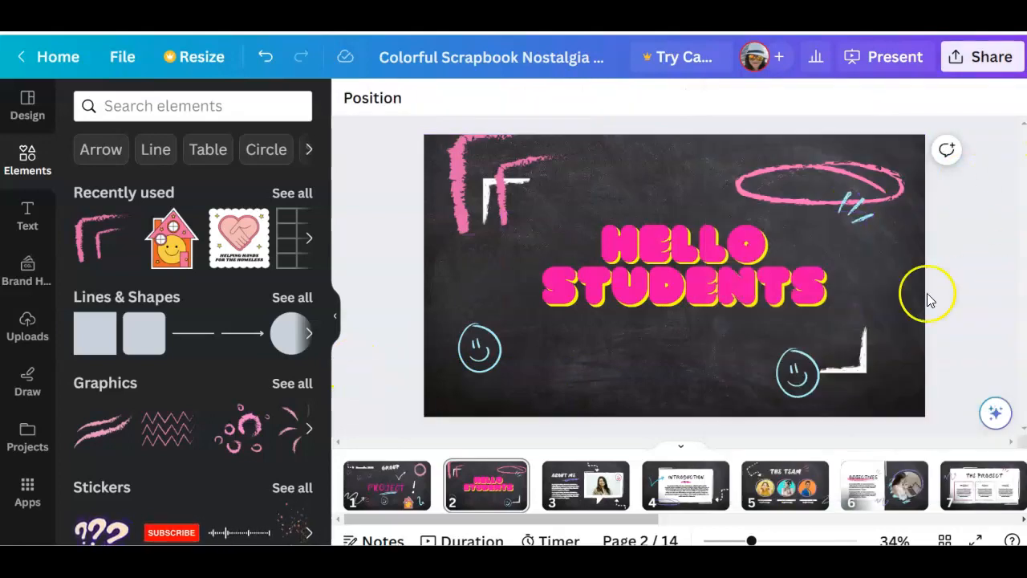